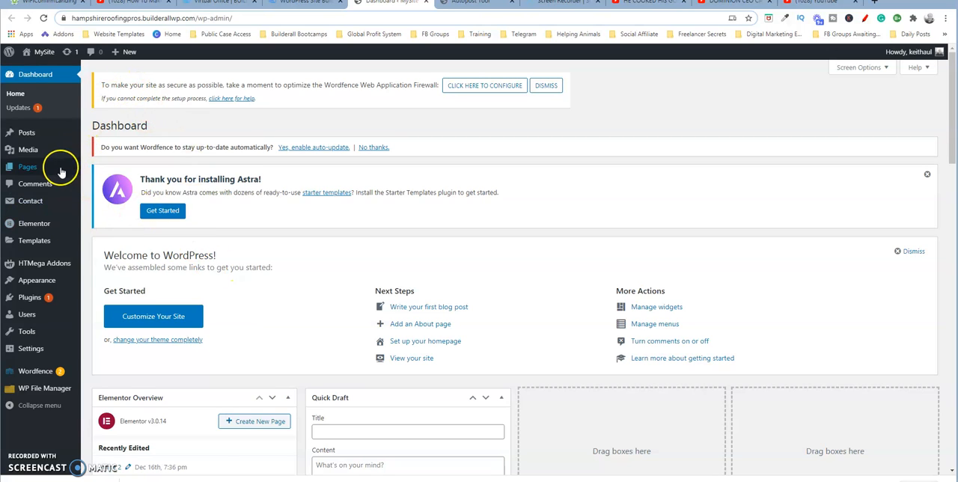
# - Open the Home 2 draft page from the list of all pages in the Elementor editor
pyautogui.moveTo(34, 171)
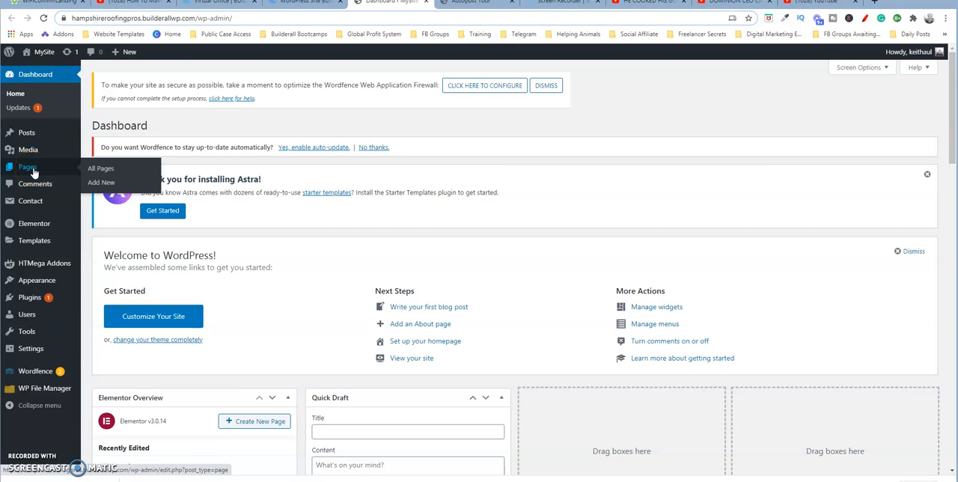
pyautogui.click(99, 170)
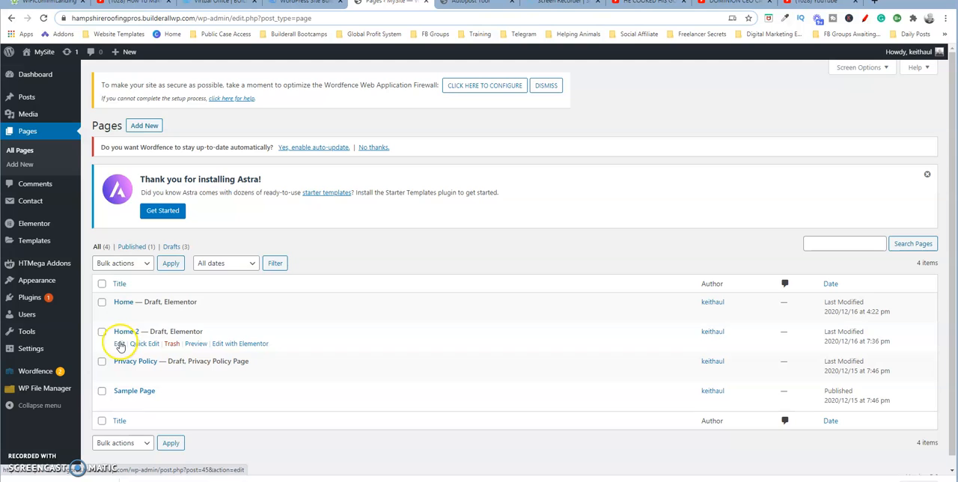
pyautogui.click(119, 344)
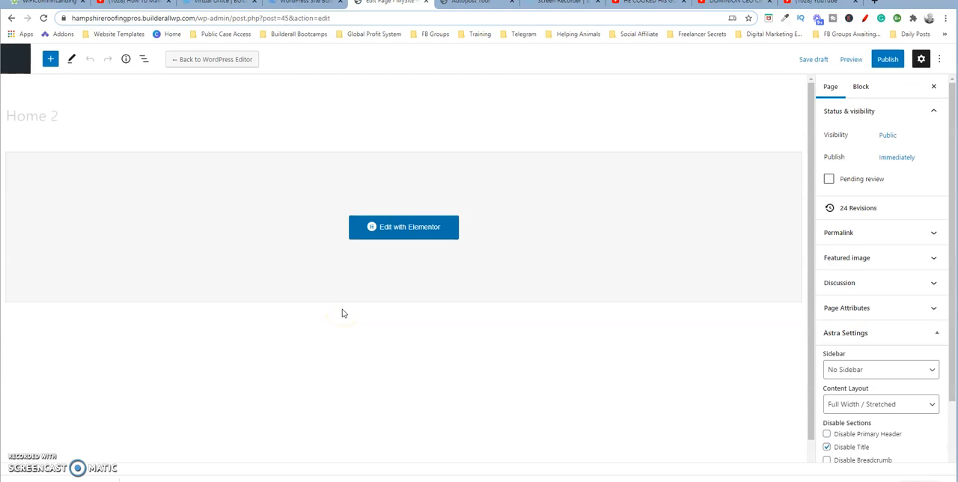
pyautogui.click(408, 228)
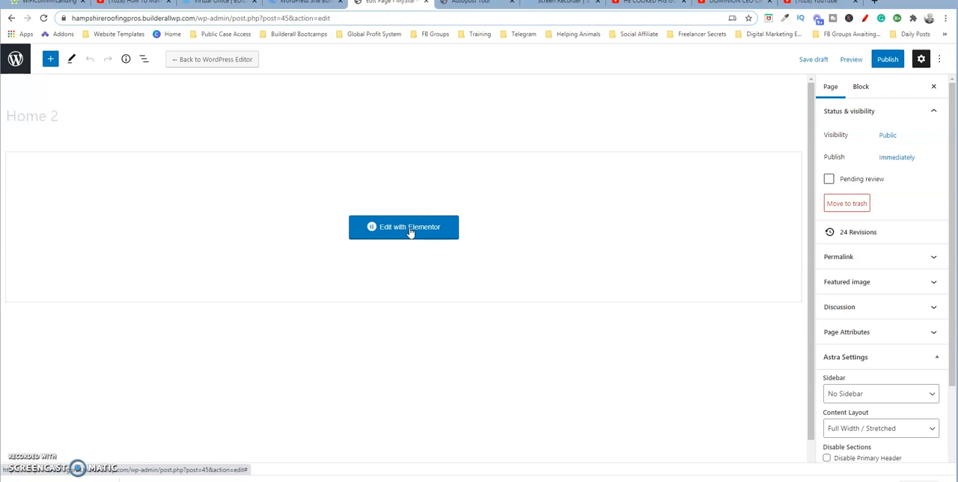
pyautogui.click(410, 232)
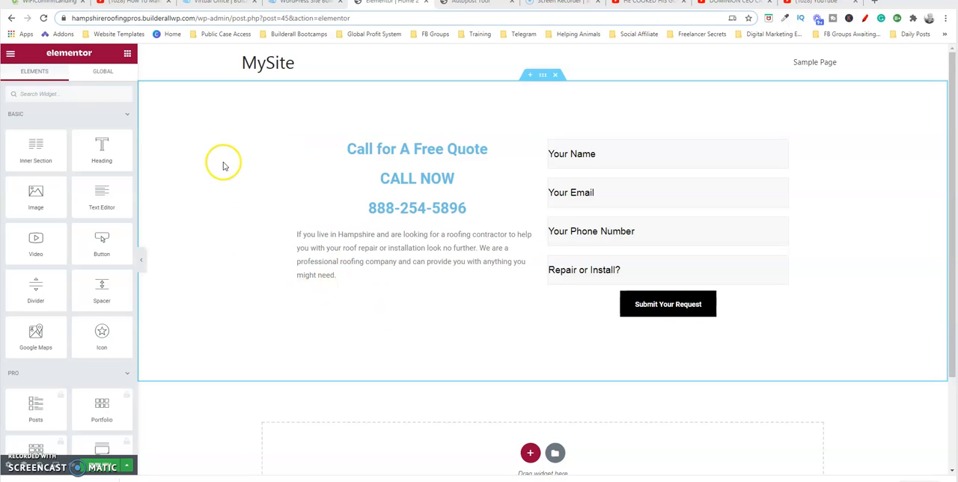
# - Collapse the widget categories above HTMega Addons, including Basic, Pro and General, to reach the HTMega widgets
pyautogui.click(127, 115)
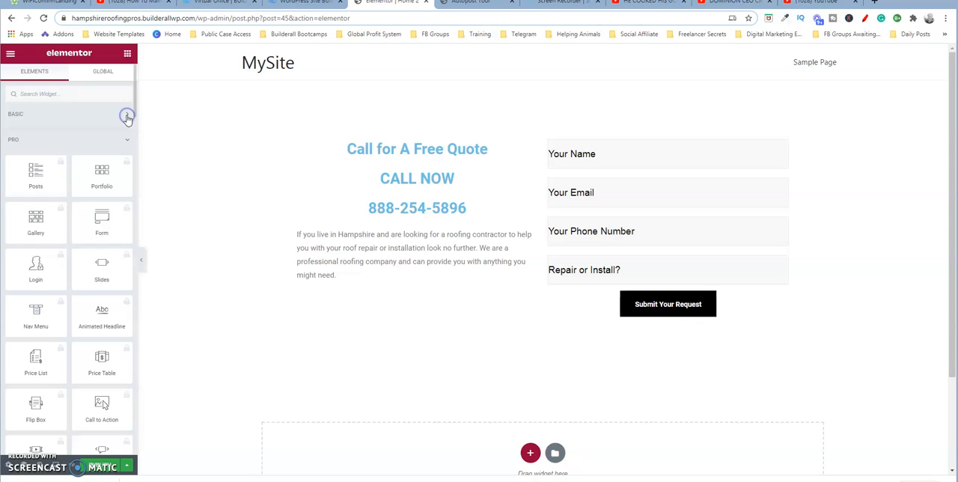
pyautogui.click(128, 144)
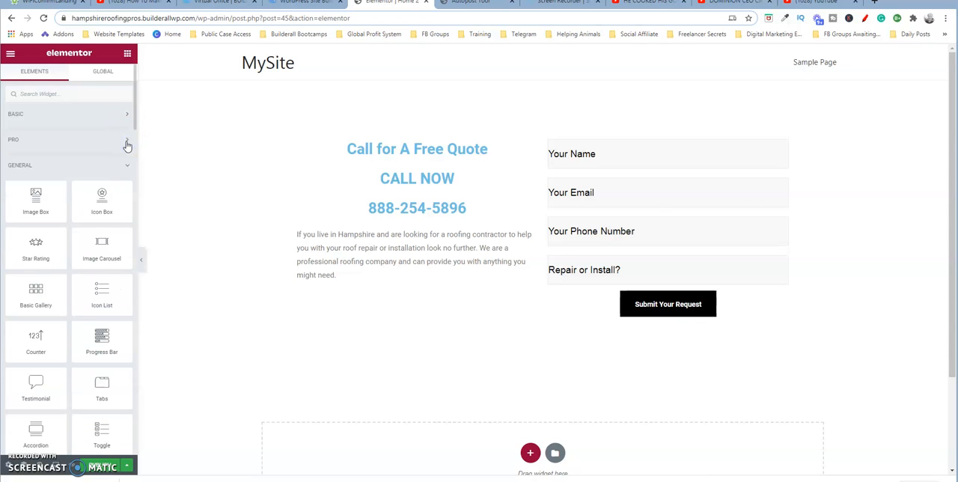
pyautogui.click(126, 165)
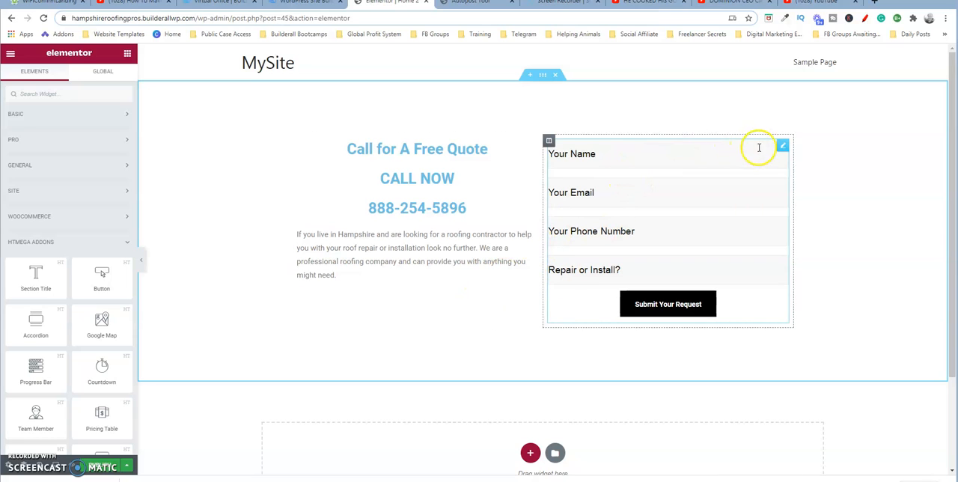
# - Open the style settings of the contact form widget beside the free quote text
pyautogui.click(783, 146)
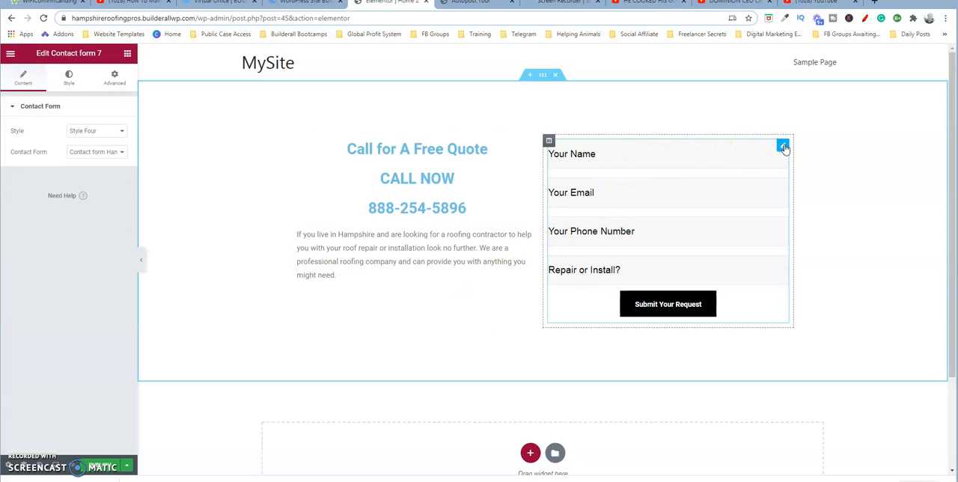
pyautogui.click(783, 149)
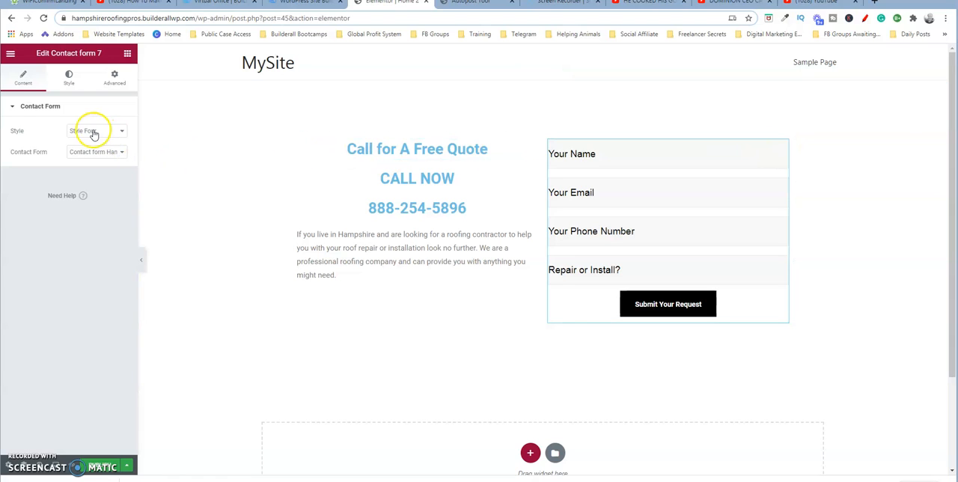
pyautogui.click(15, 105)
pyautogui.click(68, 79)
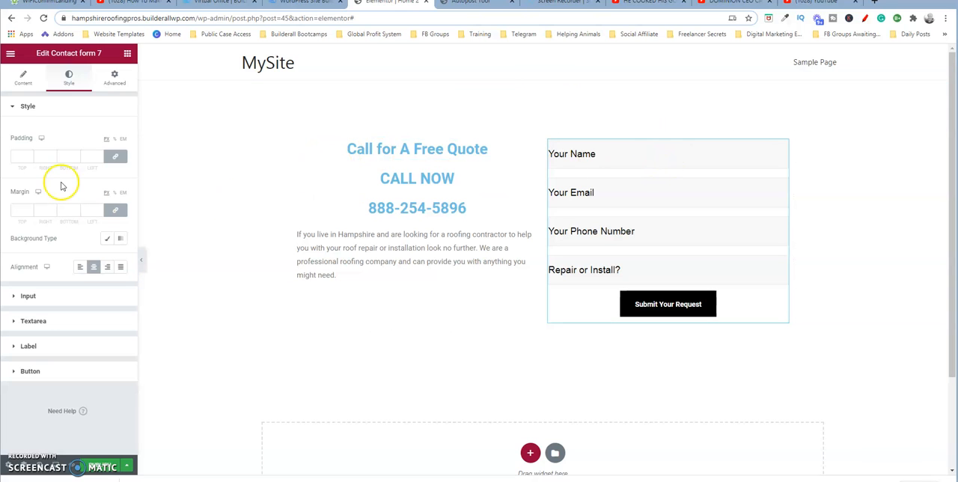
# - Set the contact form's padding to 9 px on all four sides
pyautogui.click(30, 155)
pyautogui.click(30, 155)
pyautogui.click(30, 155)
pyautogui.click(30, 155)
pyautogui.click(30, 155)
pyautogui.click(30, 155)
pyautogui.click(30, 155)
pyautogui.click(30, 155)
pyautogui.click(30, 155)
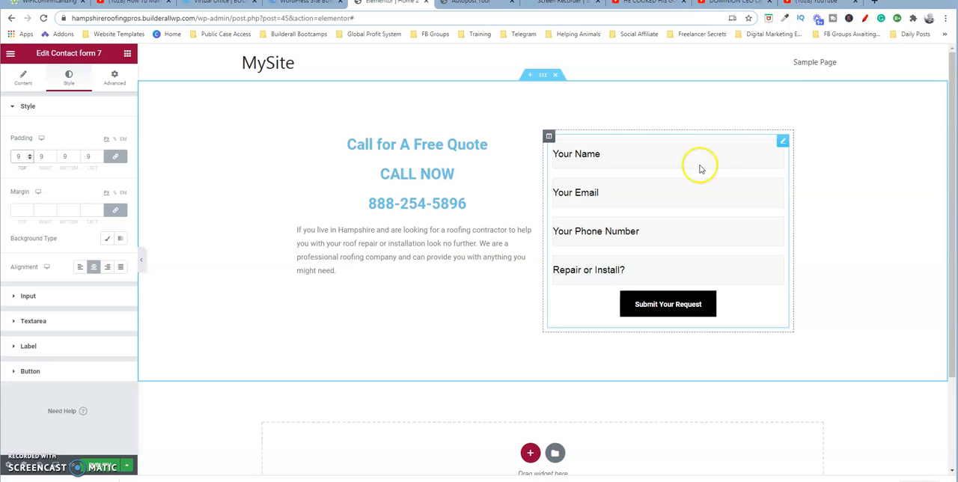
# - Set the contact form's margin to 11 px on all four linked sides
pyautogui.click(30, 210)
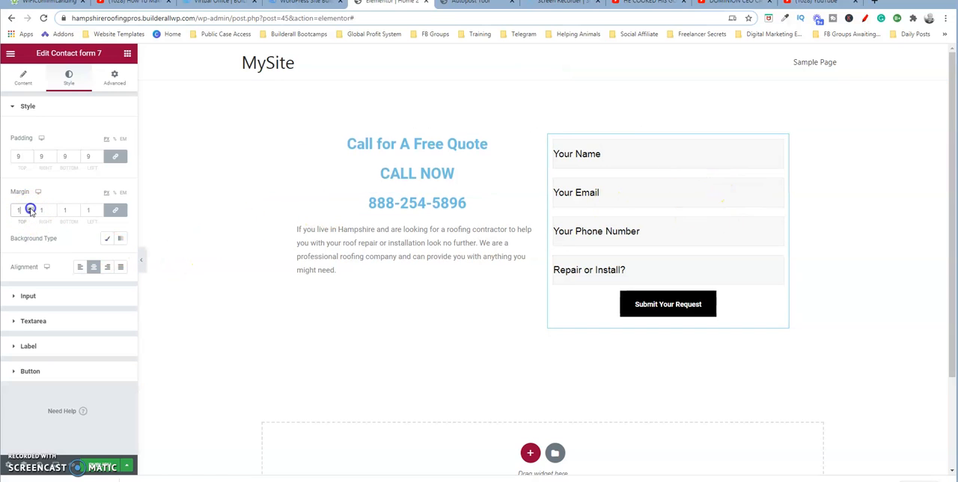
pyautogui.click(30, 210)
pyautogui.click(30, 211)
pyautogui.click(30, 210)
pyautogui.click(30, 211)
pyautogui.click(30, 210)
pyautogui.click(30, 210)
pyautogui.click(30, 210)
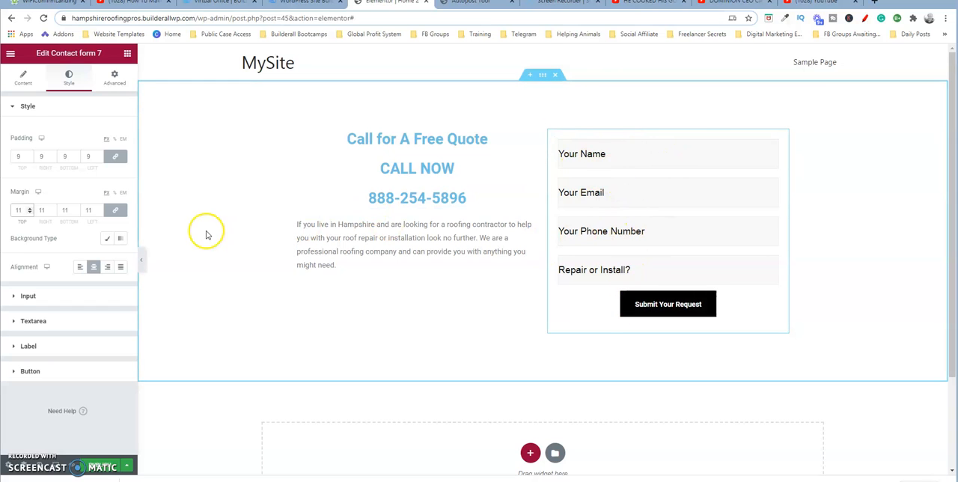
# - Reduce the contact form's margin to 5 px on all four linked sides
pyautogui.click(53, 213)
pyautogui.click(52, 213)
pyautogui.click(53, 213)
pyautogui.click(53, 213)
pyautogui.click(52, 213)
pyautogui.click(53, 212)
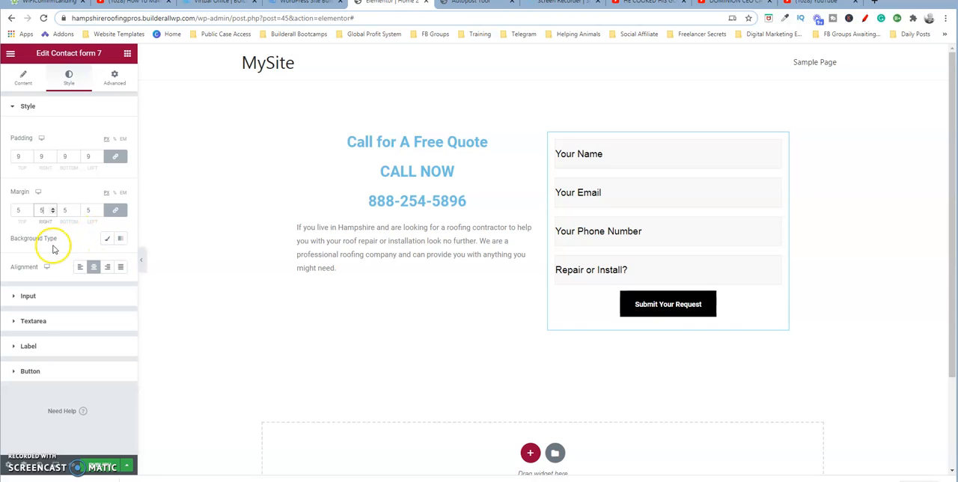
# - Try a classic background in dark red behind the contact form
pyautogui.click(108, 239)
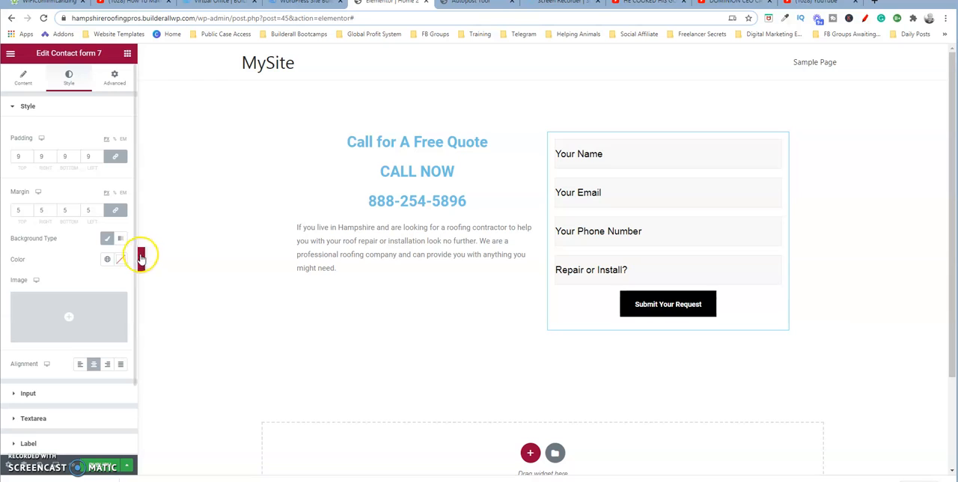
pyautogui.click(121, 260)
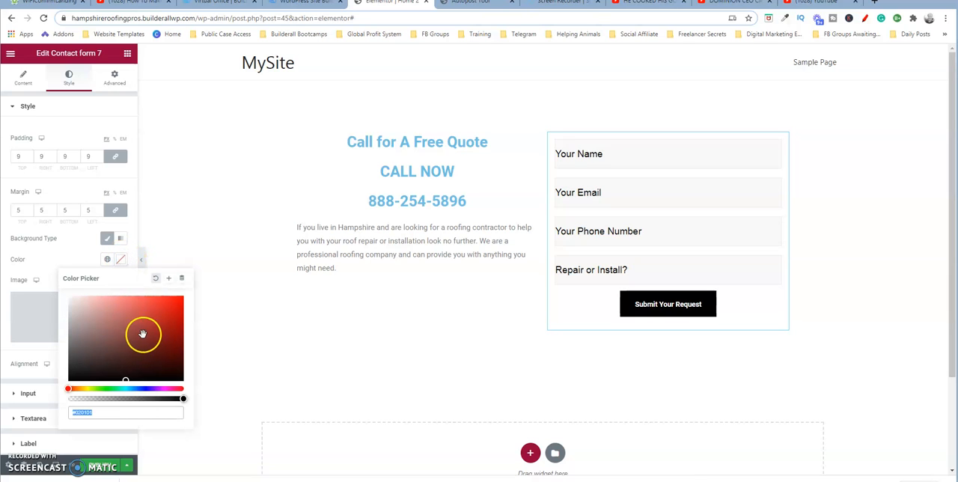
pyautogui.moveTo(144, 343); pyautogui.dragTo(150, 338)
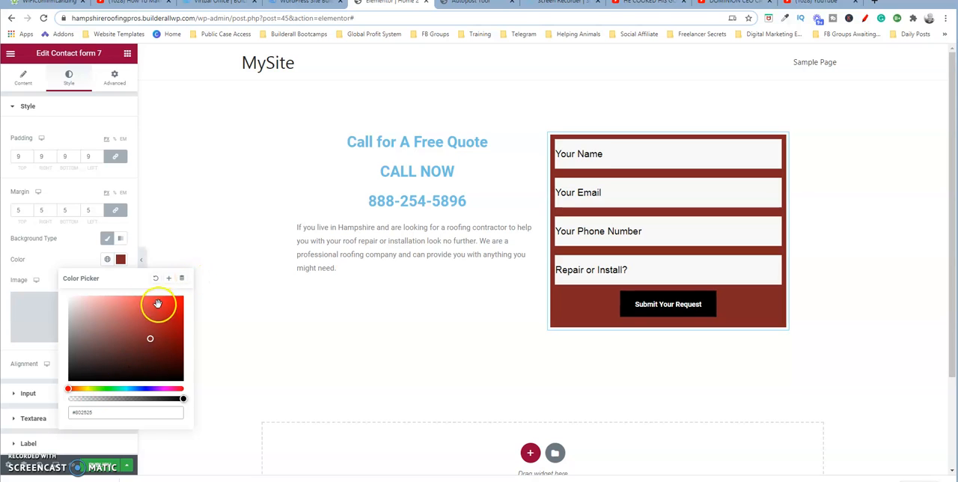
pyautogui.click(196, 256)
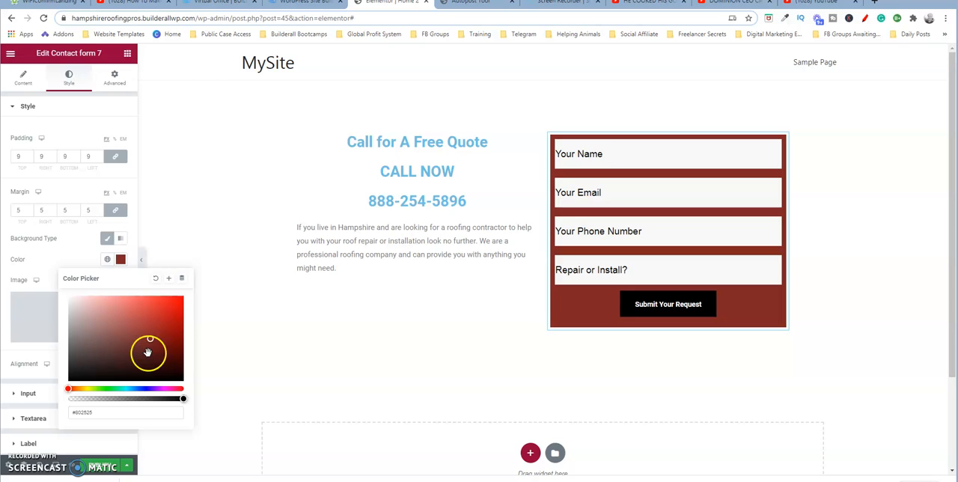
# - Look through the global colors for the form background and remove the classic background
pyautogui.click(118, 264)
pyautogui.click(107, 260)
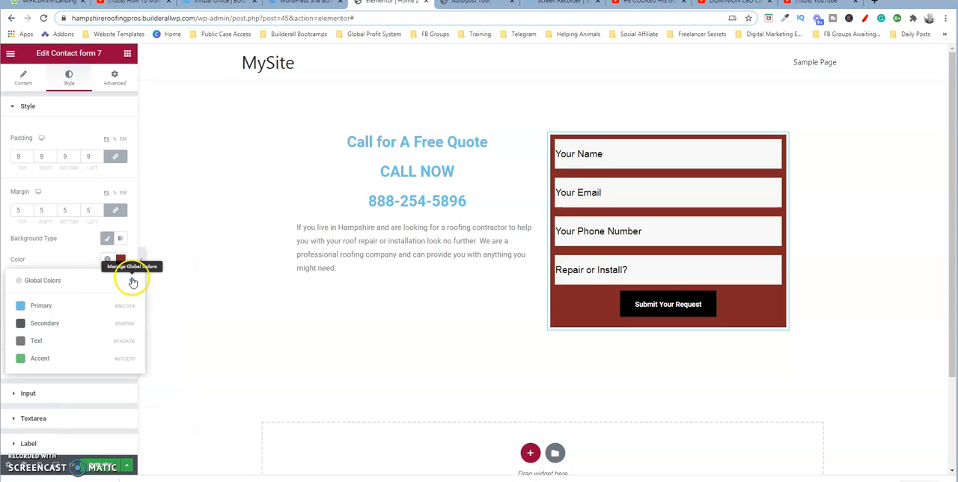
pyautogui.click(78, 258)
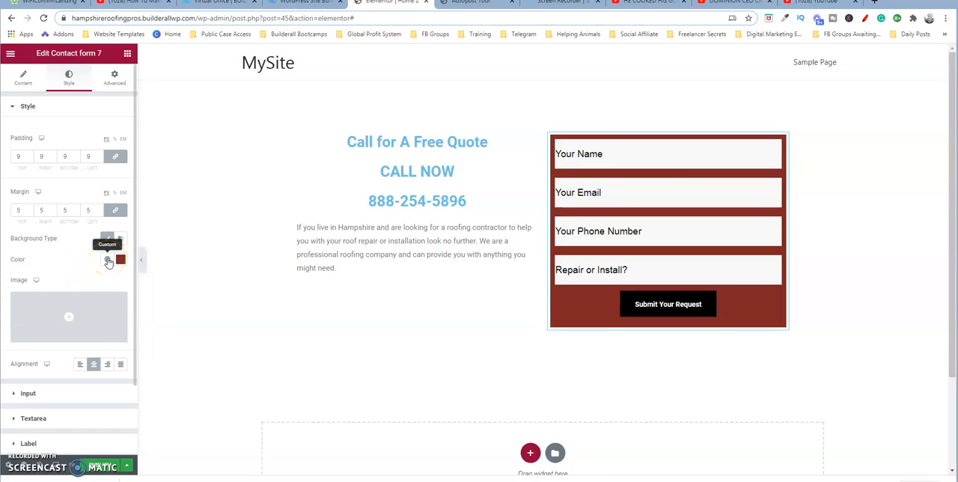
pyautogui.click(108, 260)
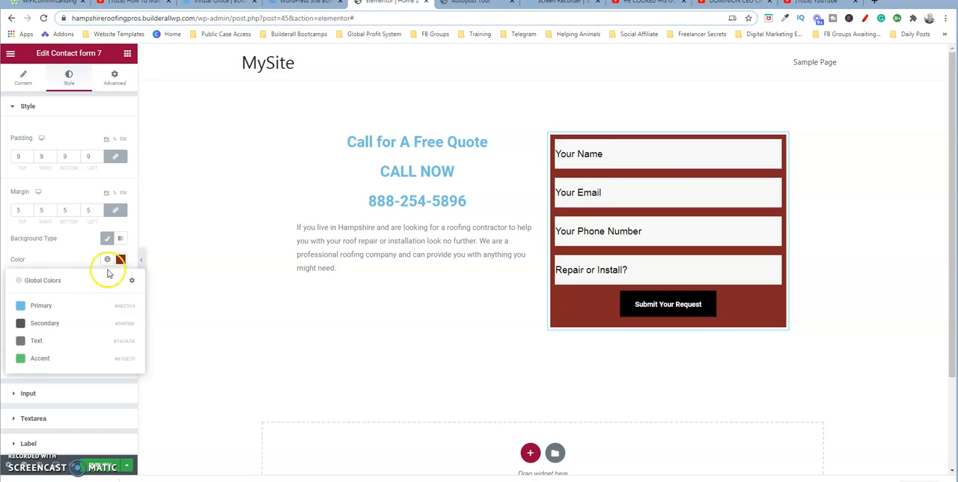
pyautogui.click(89, 259)
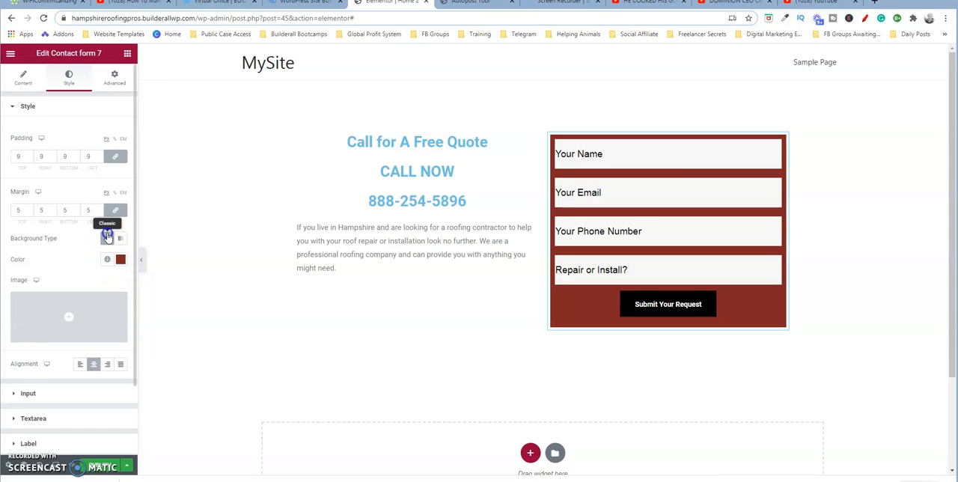
pyautogui.click(108, 237)
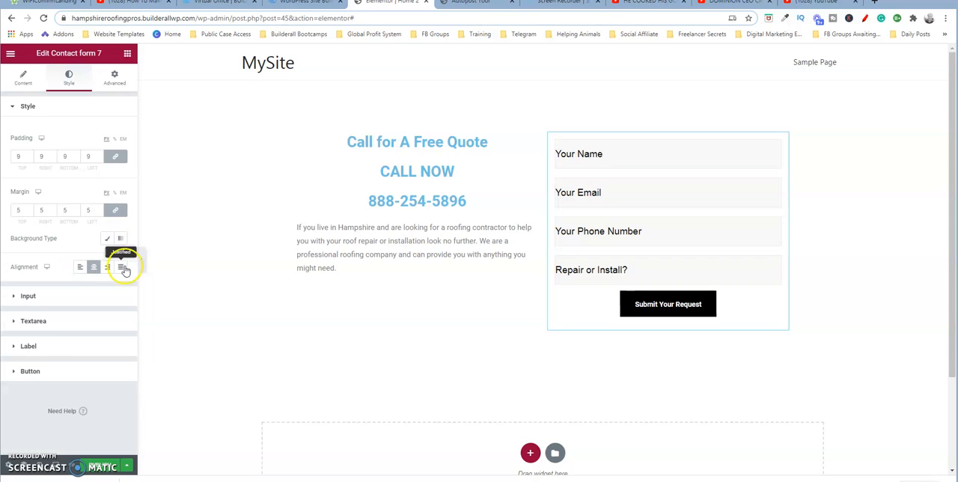
# - Try left and right alignment for the form's submit button and restore the center alignment
pyautogui.click(81, 268)
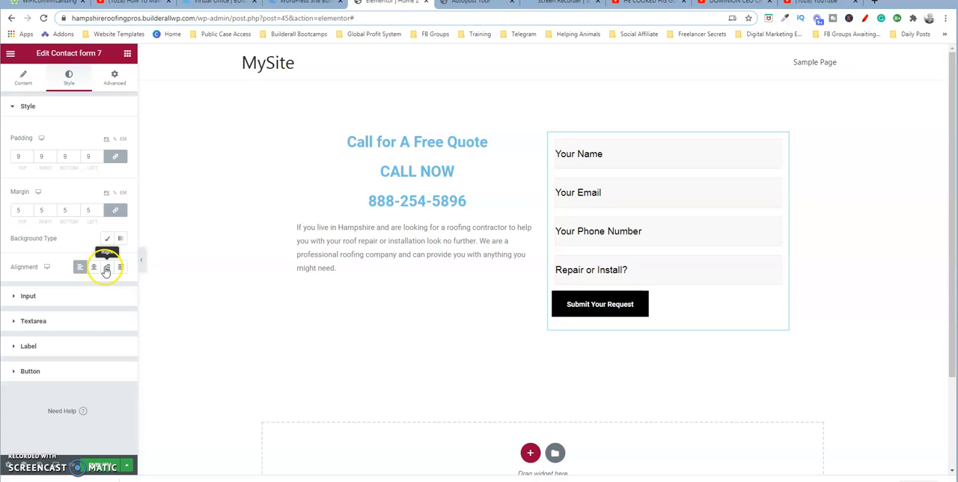
pyautogui.click(107, 268)
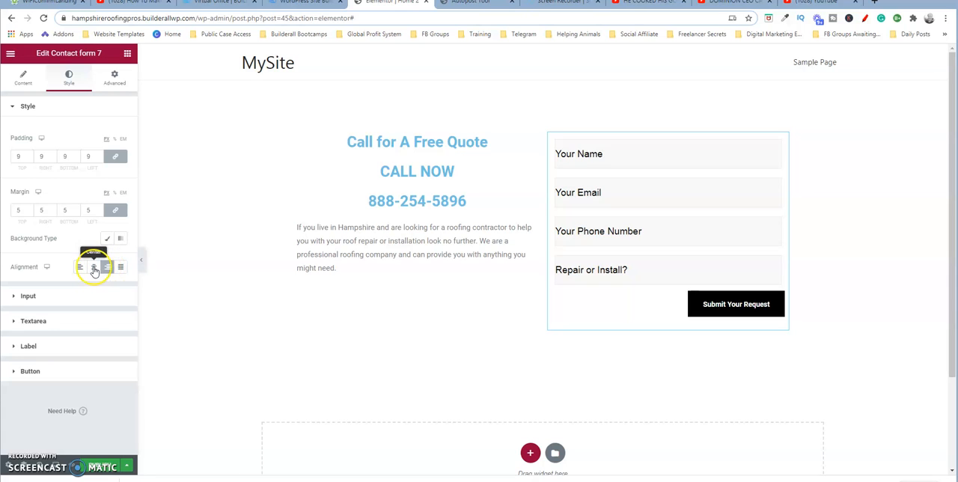
pyautogui.click(93, 268)
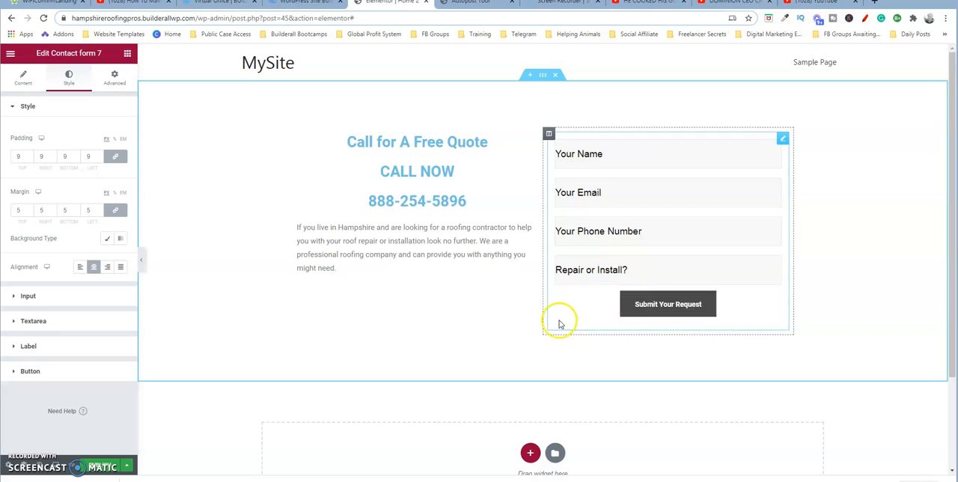
# - Set the form's input fields to a height of 67 and a white (#FFFFFF) background color
pyautogui.click(65, 298)
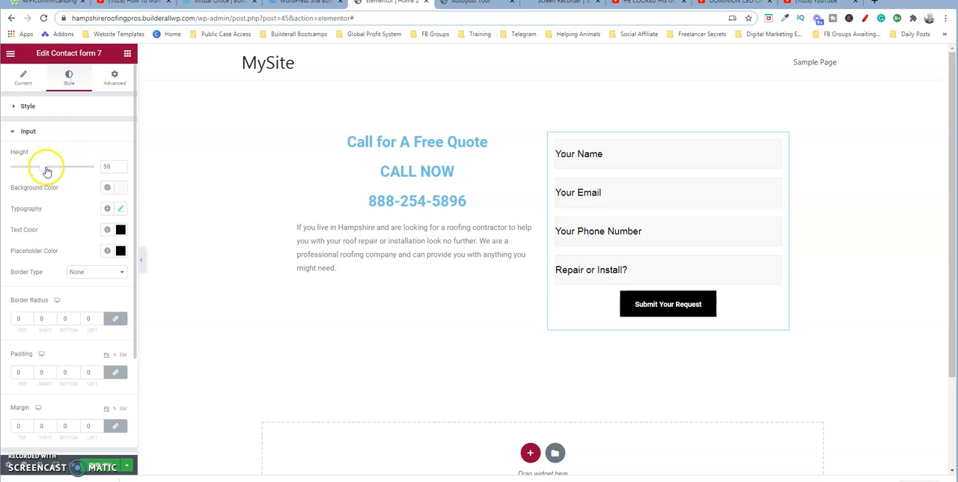
pyautogui.moveTo(45, 169)
pyautogui.mouseDown()
pyautogui.moveTo(63, 170)
pyautogui.moveTo(50, 170)
pyautogui.mouseUp()
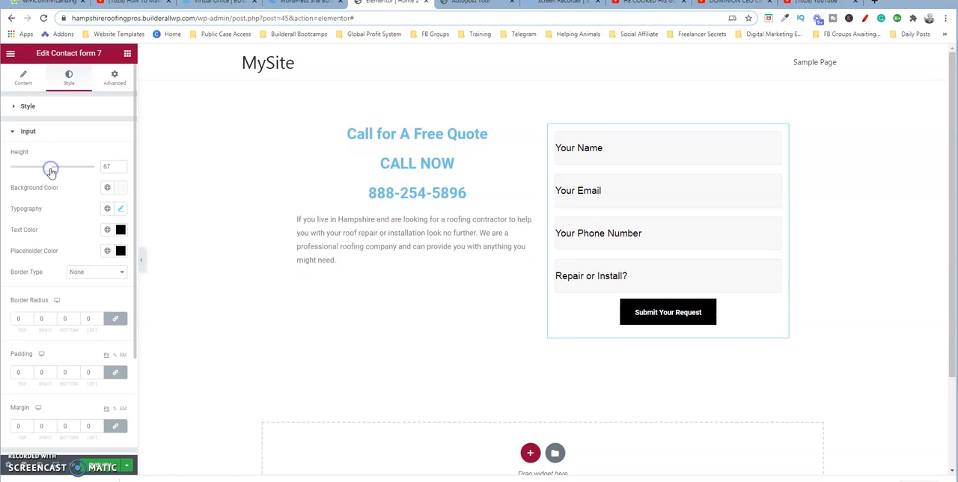
pyautogui.click(119, 188)
pyautogui.click(180, 246)
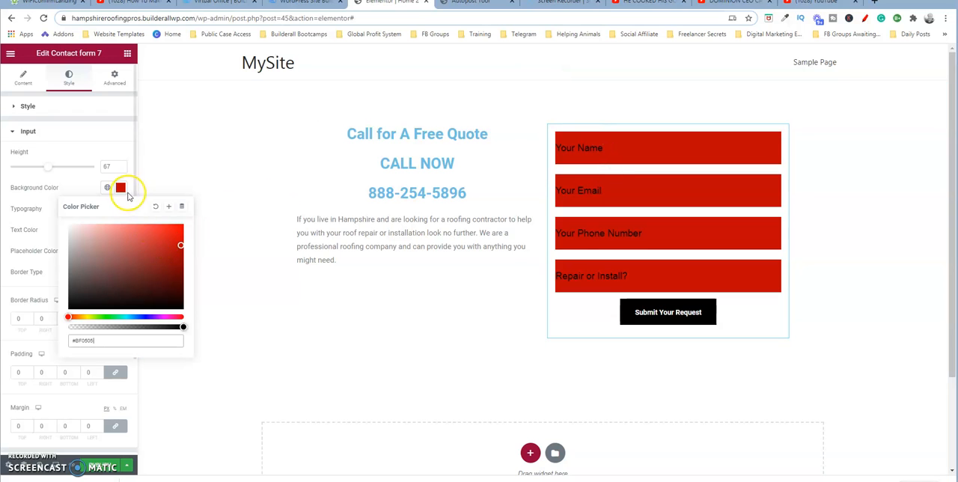
pyautogui.moveTo(180, 247); pyautogui.dragTo(49, 225)
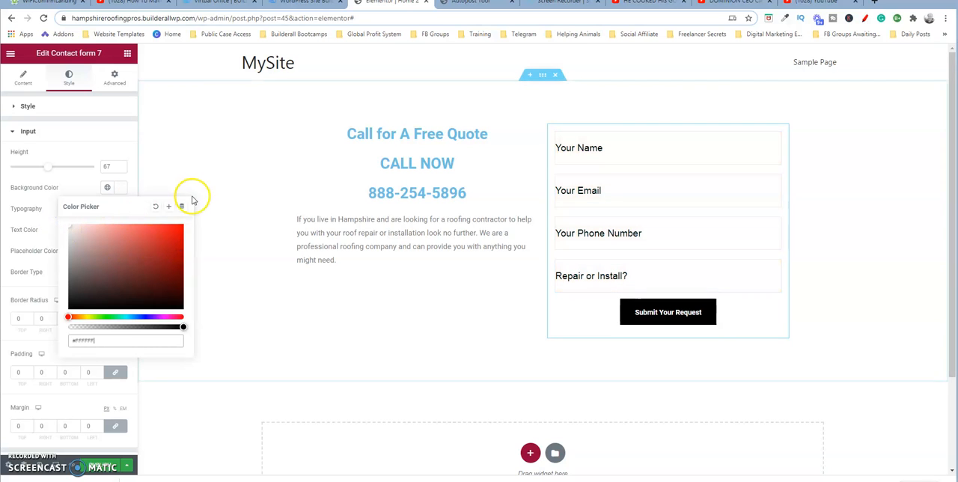
pyautogui.click(120, 187)
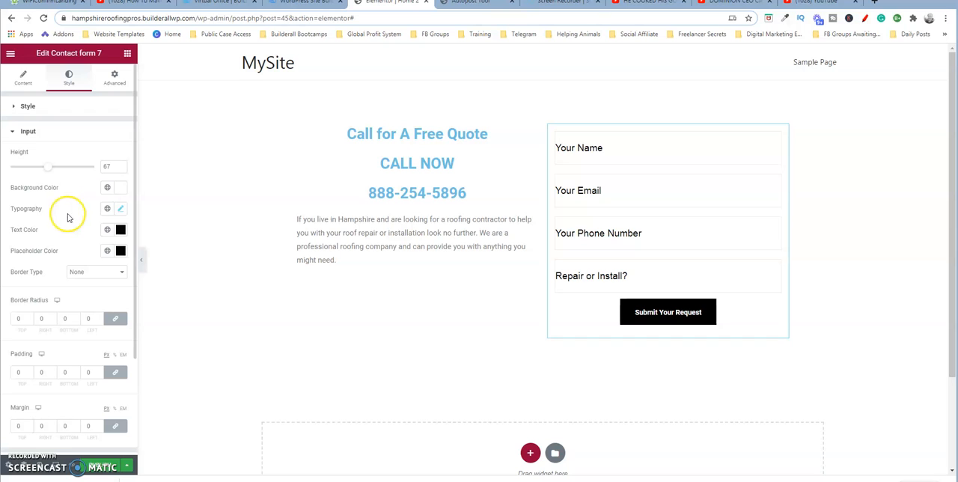
# - Change the input fields' font family to Tahoma in their typography settings
pyautogui.click(117, 211)
pyautogui.click(122, 210)
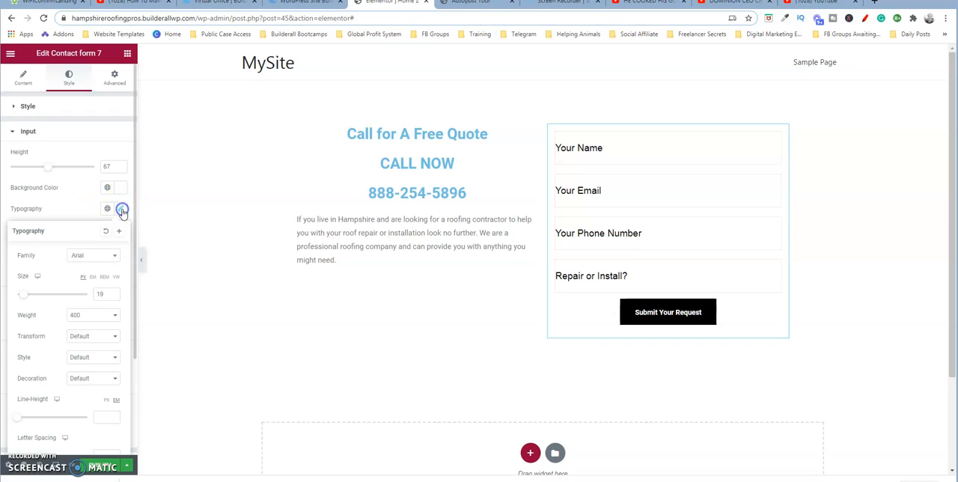
pyautogui.click(115, 257)
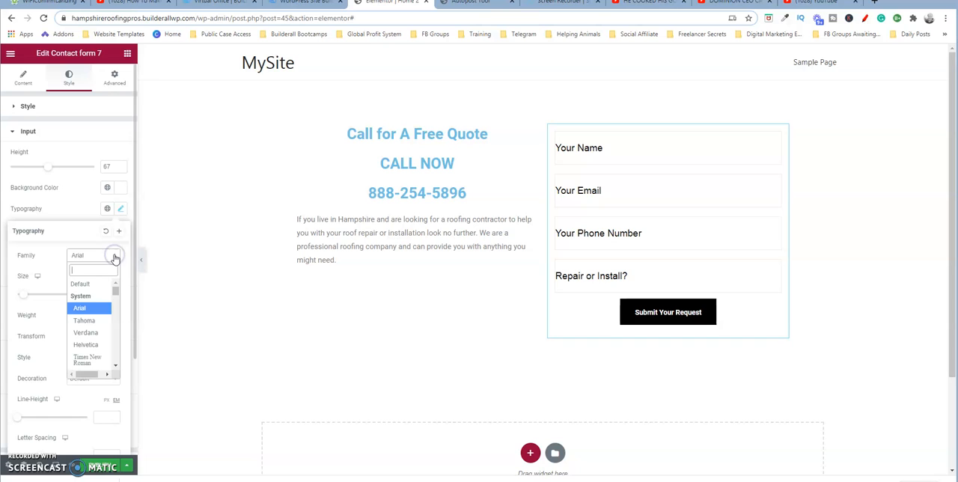
pyautogui.click(94, 321)
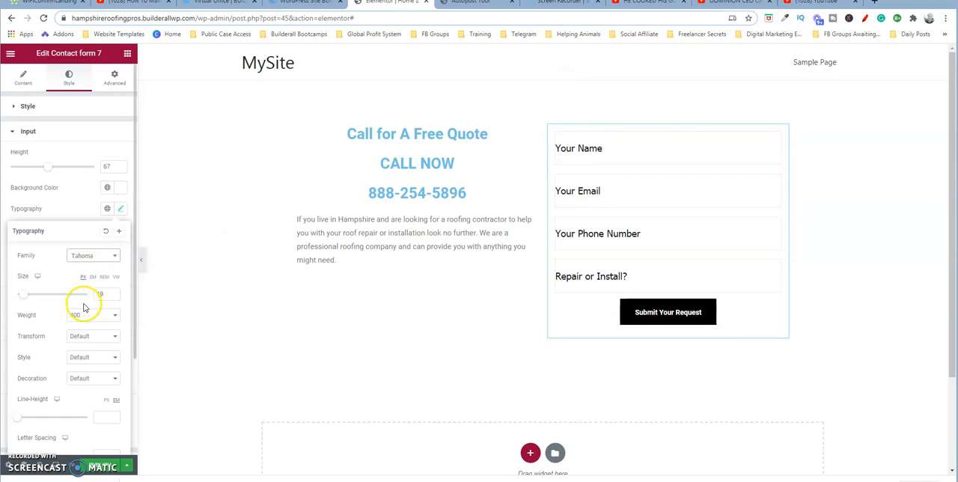
# - Try font weight 800 for the input fields' text and restore the weight to 400
pyautogui.click(114, 315)
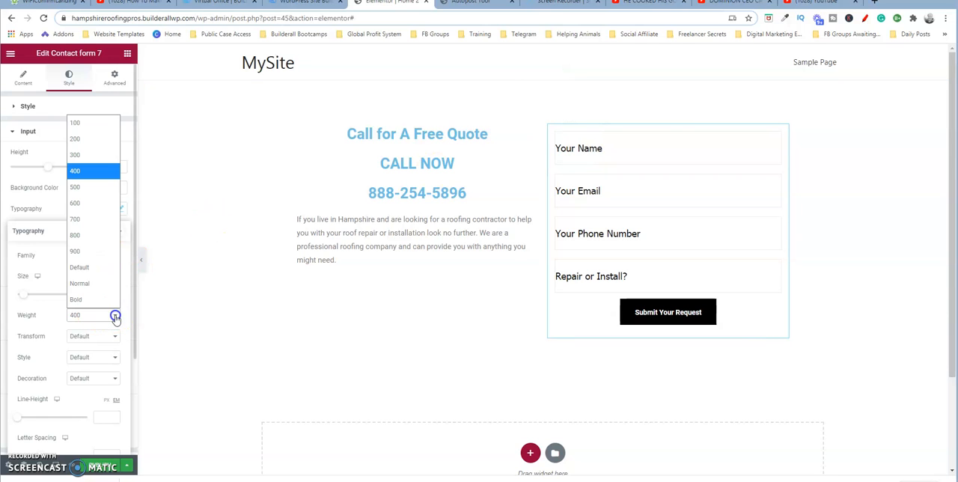
pyautogui.click(84, 235)
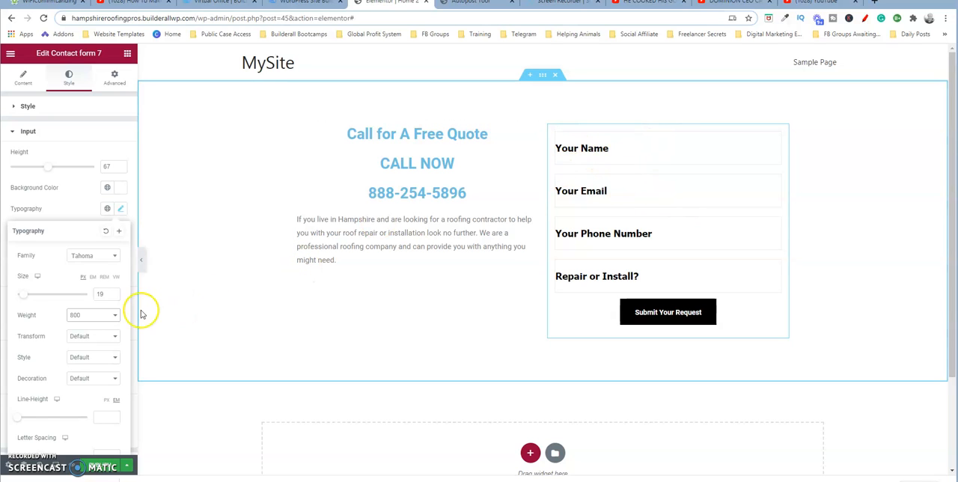
pyautogui.click(114, 315)
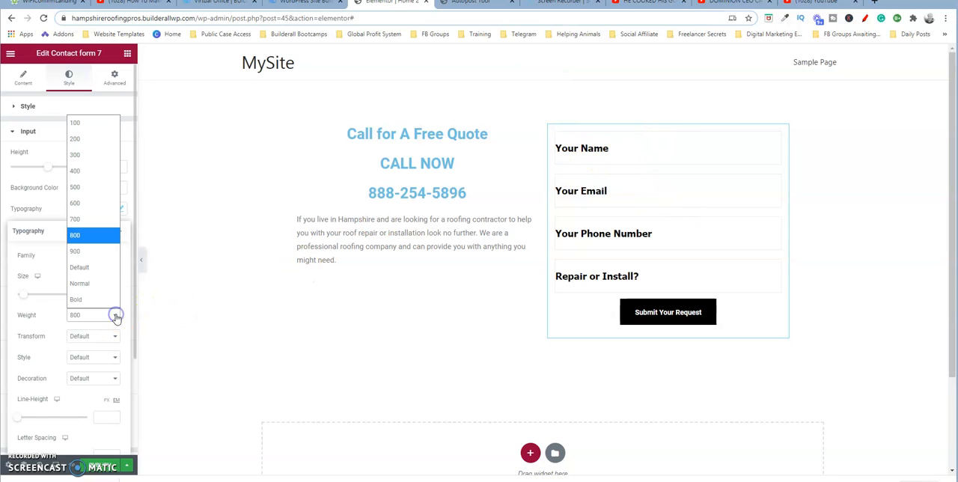
pyautogui.click(82, 171)
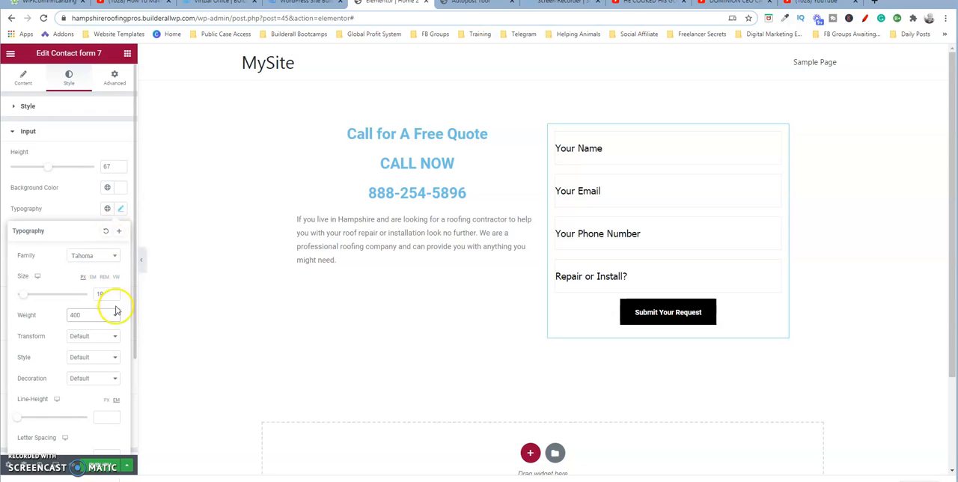
# - Set the input fields' text transform to Uppercase and test it by entering sample text in the form's name field
pyautogui.click(113, 339)
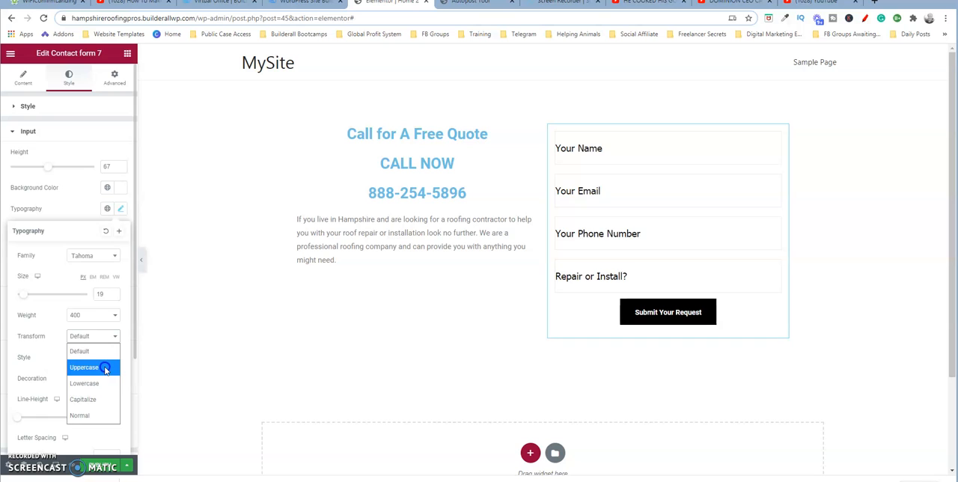
pyautogui.click(105, 368)
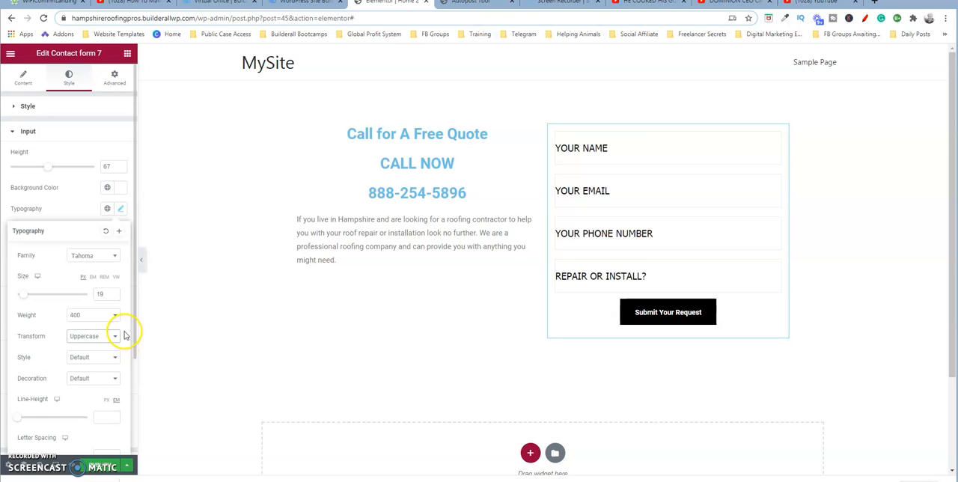
pyautogui.click(614, 152)
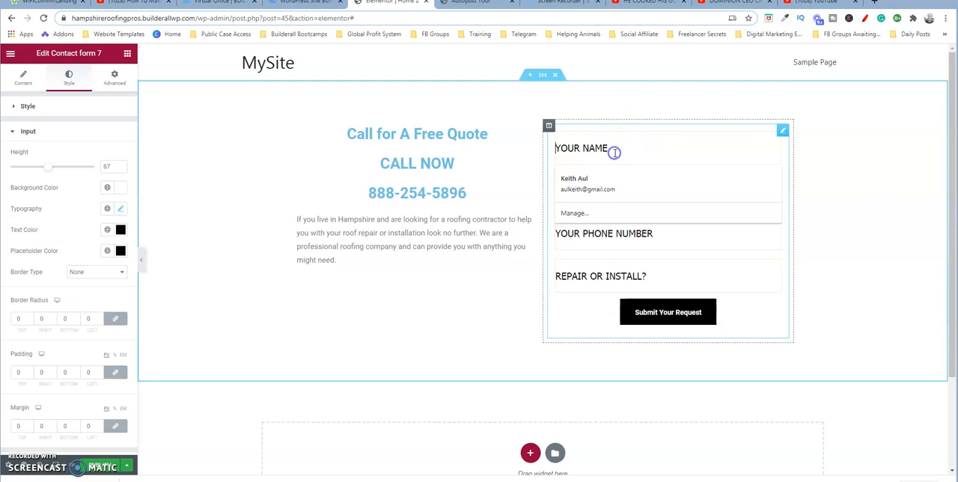
pyautogui.write('ASL')
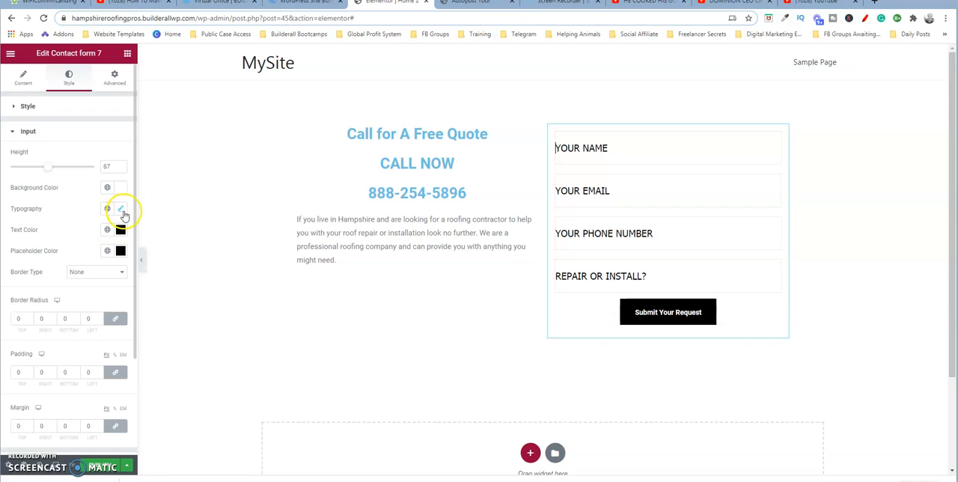
# - Try a red placeholder color (#D21212) for the input fields and set it back to black (#000000)
pyautogui.click(121, 252)
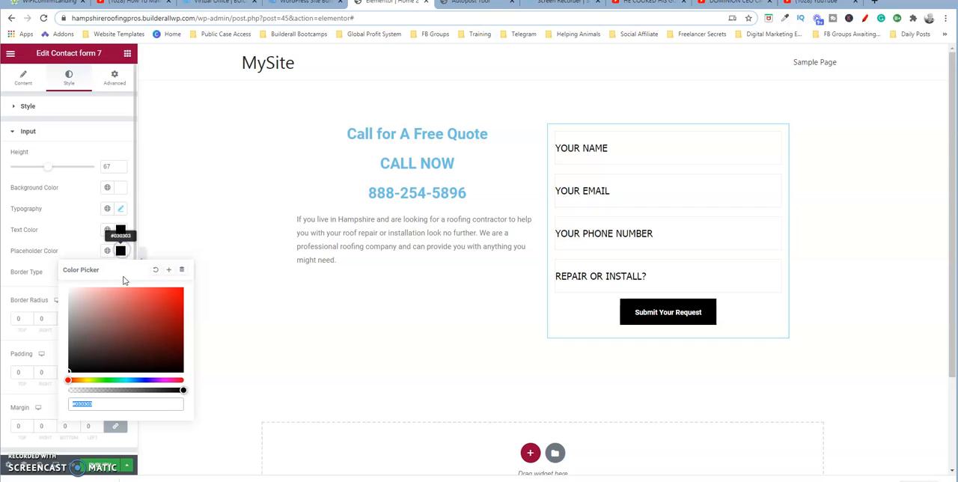
pyautogui.click(172, 301)
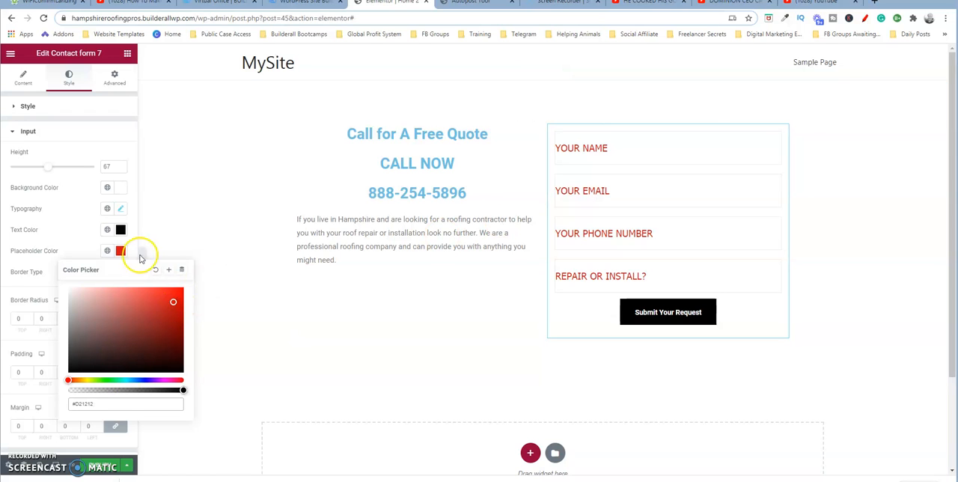
pyautogui.moveTo(174, 299); pyautogui.dragTo(47, 389)
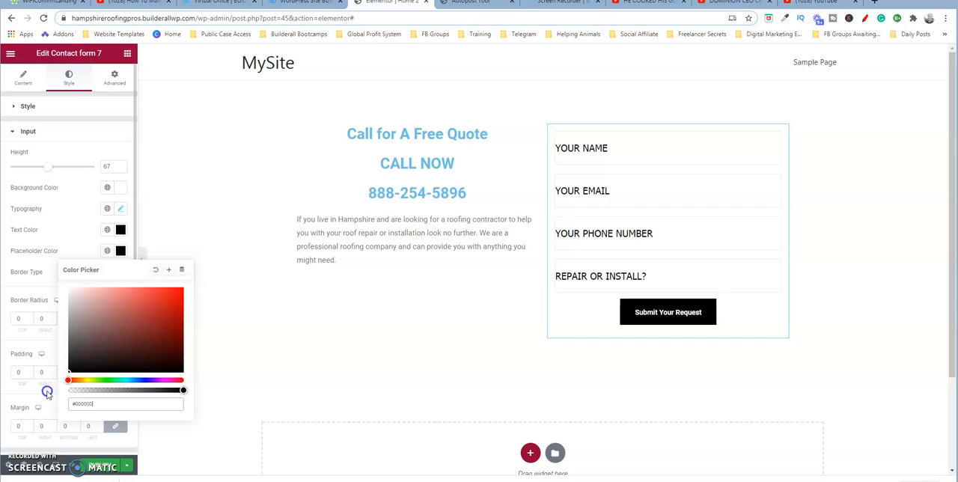
pyautogui.click(97, 249)
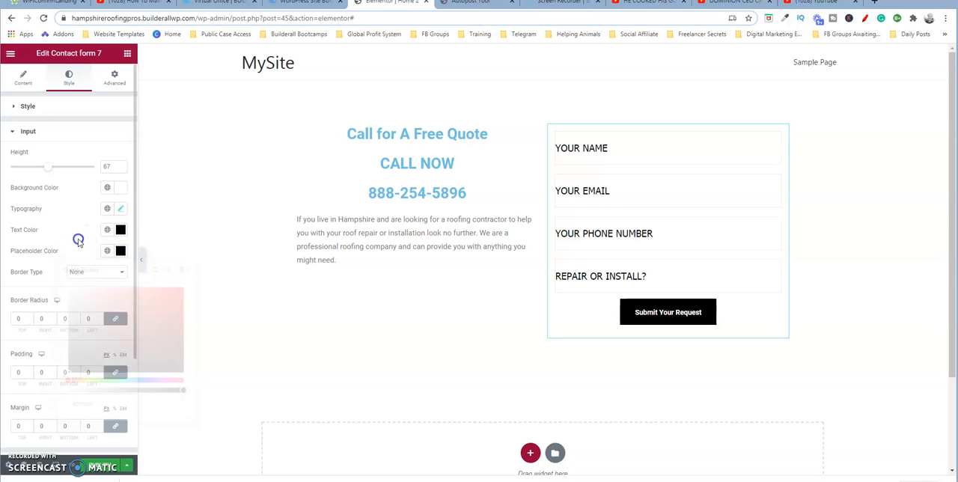
# - Try a solid border on the input fields with widths of 12, 1 and 2, and restore the border type to None
pyautogui.click(122, 276)
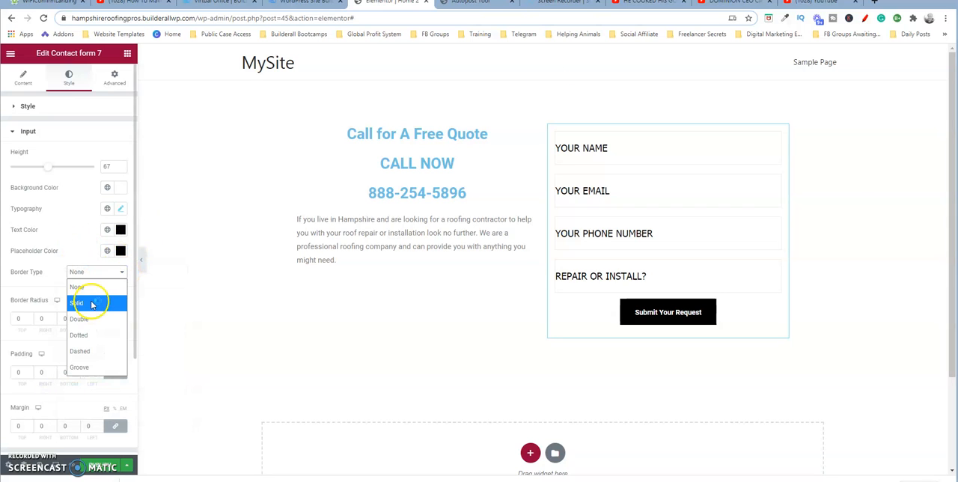
pyautogui.click(92, 302)
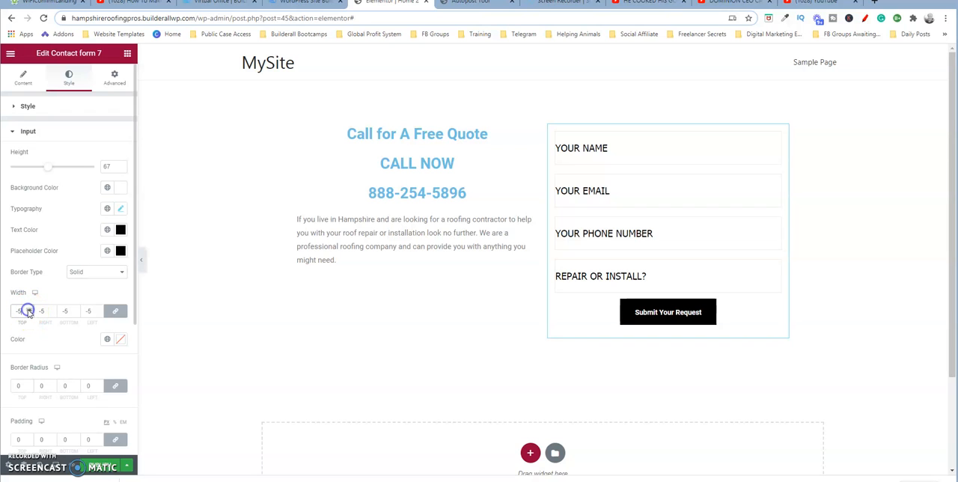
pyautogui.click(29, 309)
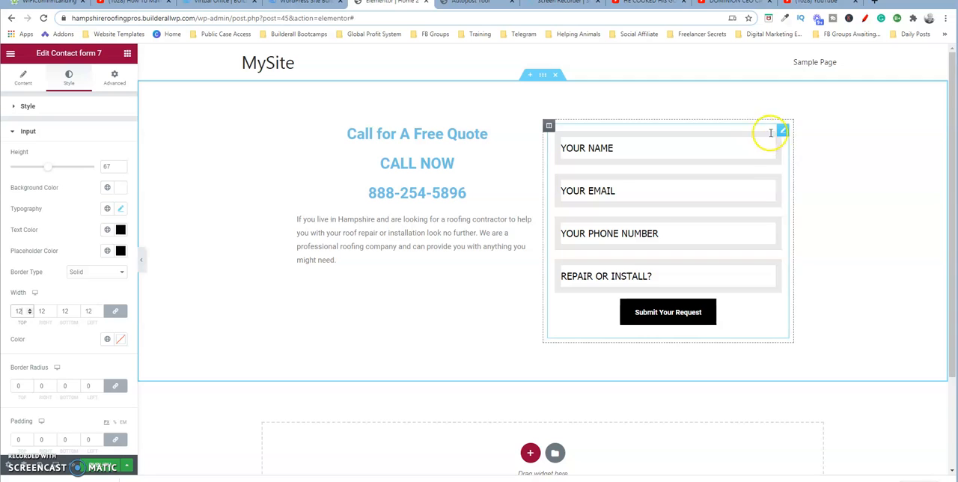
pyautogui.click(29, 314)
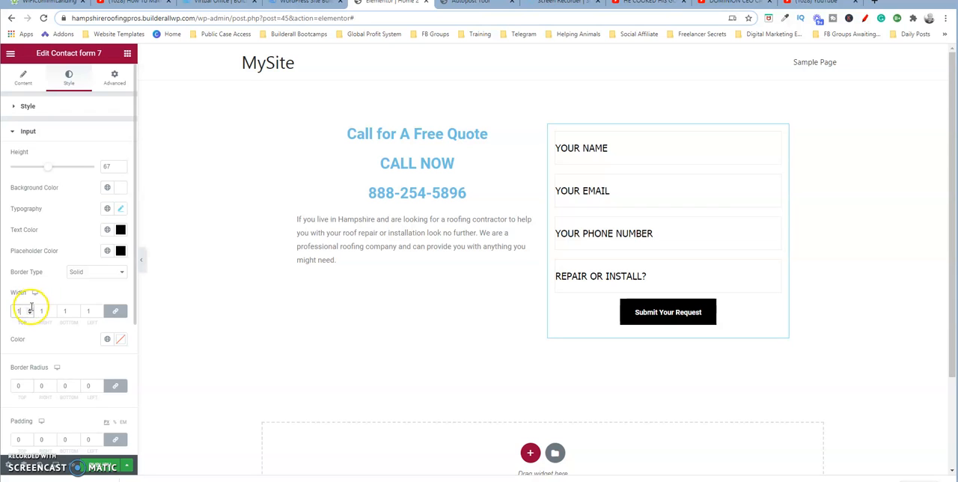
pyautogui.click(30, 309)
pyautogui.click(30, 309)
pyautogui.click(30, 310)
pyautogui.click(29, 314)
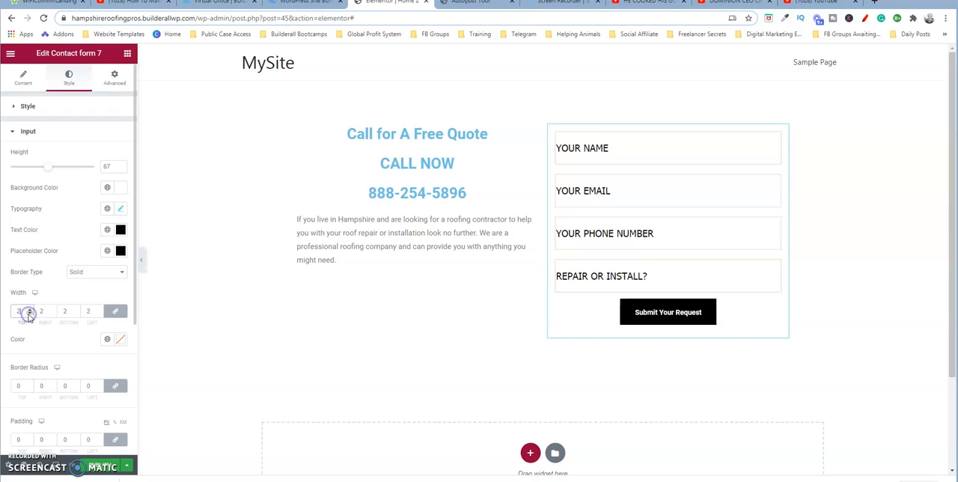
pyautogui.click(117, 273)
pyautogui.click(103, 286)
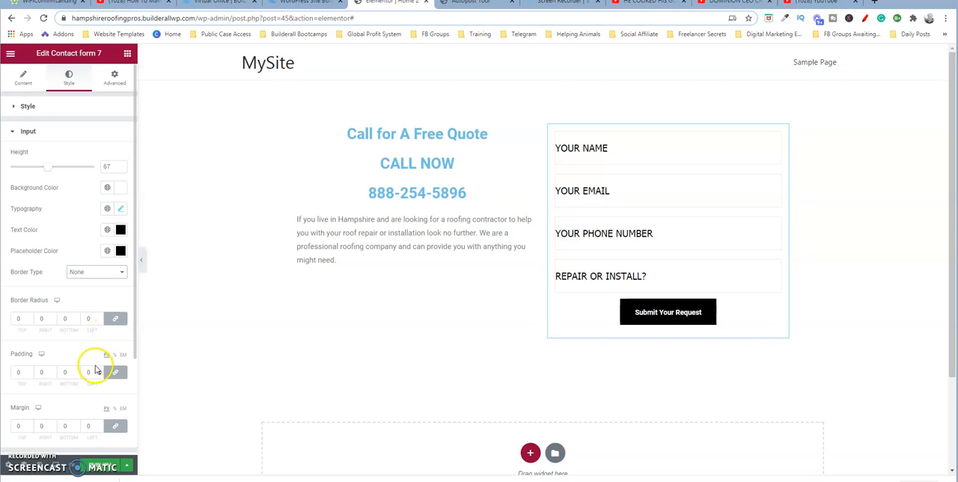
# - Set the input fields' padding to 19 and their margin to 8 on all sides
pyautogui.click(29, 371)
pyautogui.moveTo(30, 373); pyautogui.dragTo(30, 373)
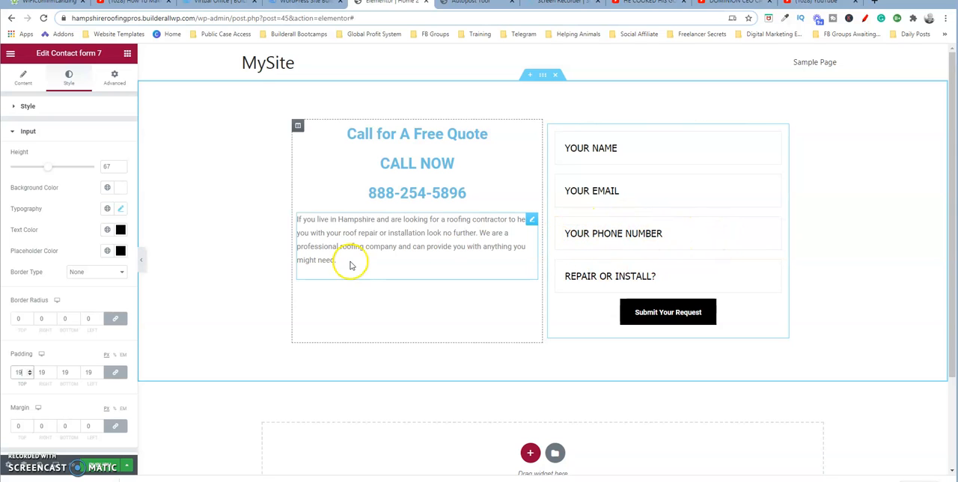
pyautogui.click(30, 425)
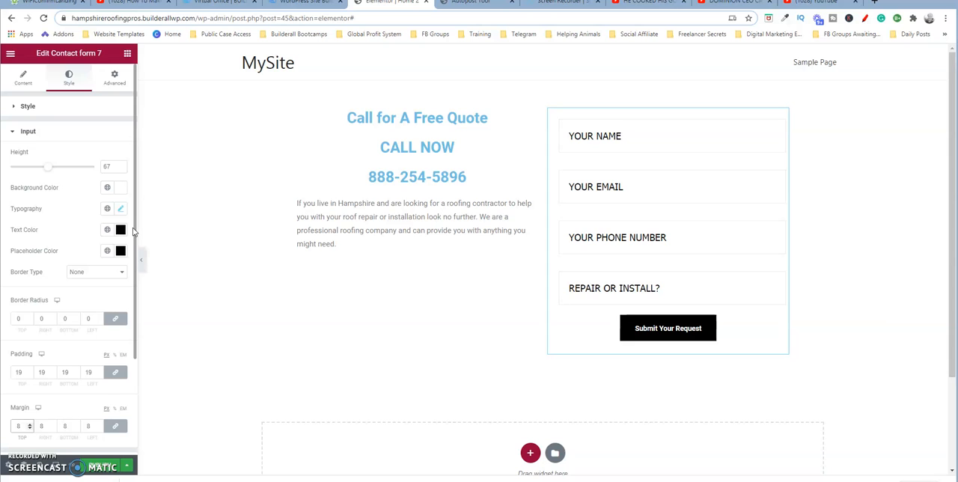
# - Set the height of the form's submit button to 56 in its normal state
pyautogui.scroll(-2, 135, 253)
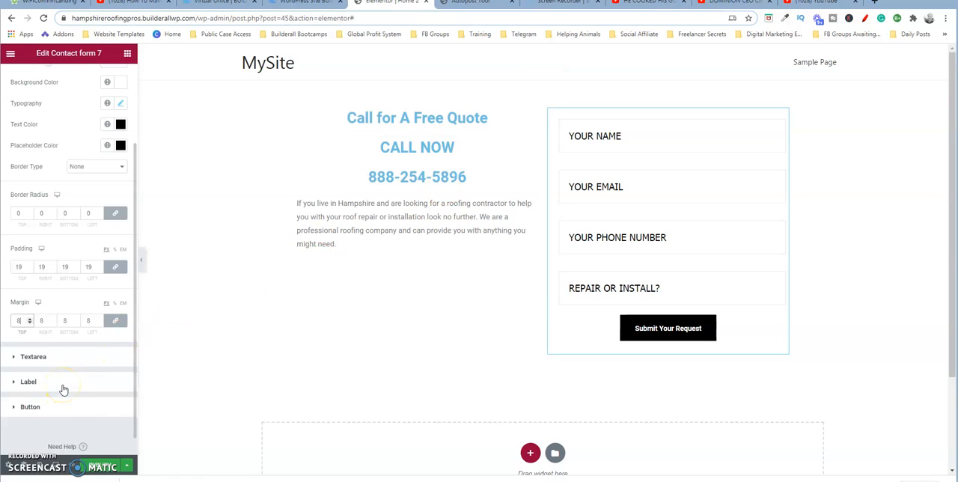
pyautogui.click(73, 409)
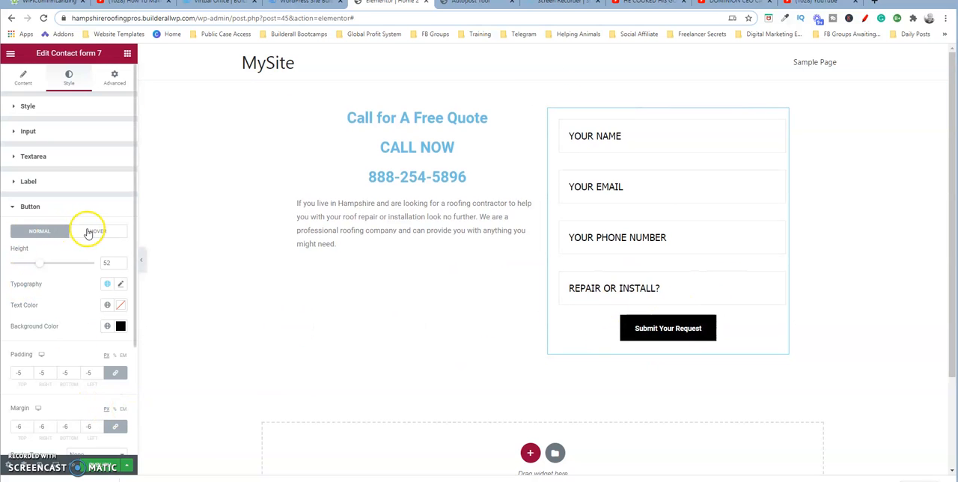
pyautogui.click(49, 237)
pyautogui.moveTo(45, 263)
pyautogui.mouseDown()
pyautogui.moveTo(53, 262)
pyautogui.moveTo(43, 264)
pyautogui.mouseUp()
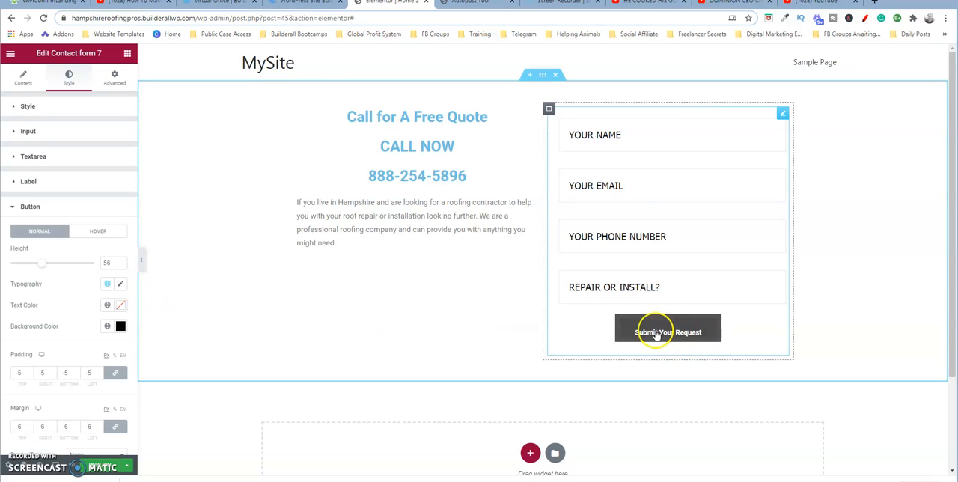
# - Try a dark red background color for the submit button and restore it to black (#000000)
pyautogui.click(121, 327)
pyautogui.click(171, 214)
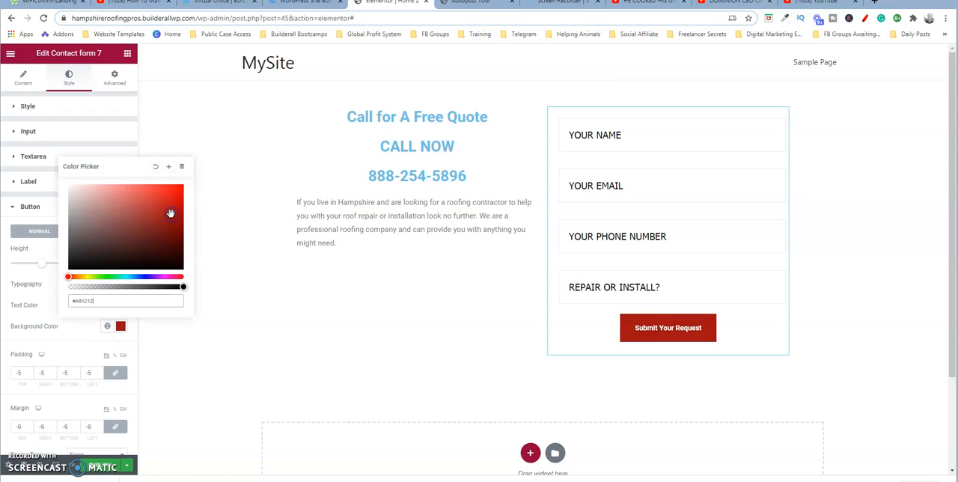
pyautogui.moveTo(171, 216); pyautogui.dragTo(60, 280)
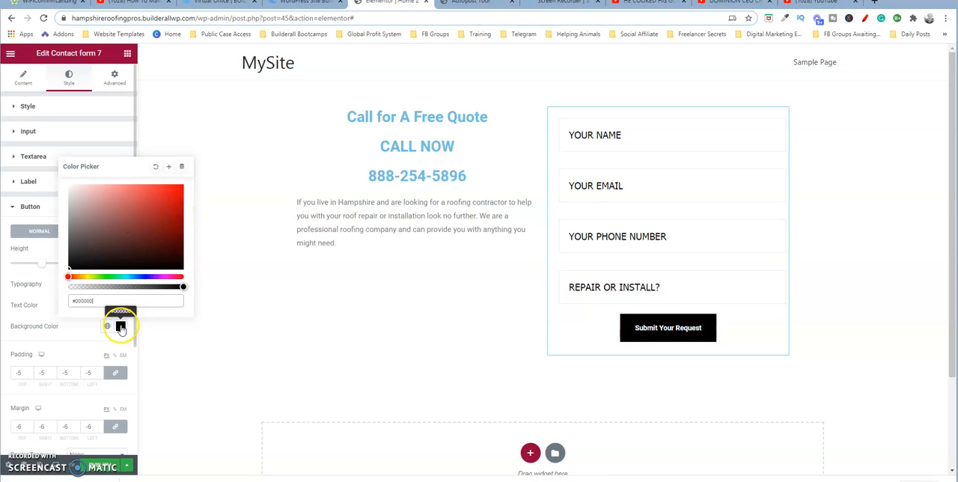
pyautogui.click(119, 326)
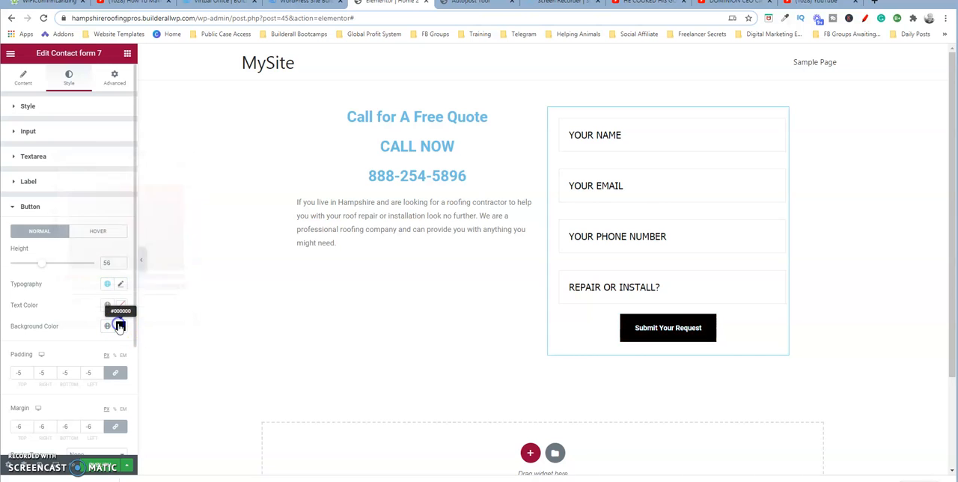
# - Try several padding values for the submit button, including 0 and 5, and settle on -3 for all sides
pyautogui.click(30, 372)
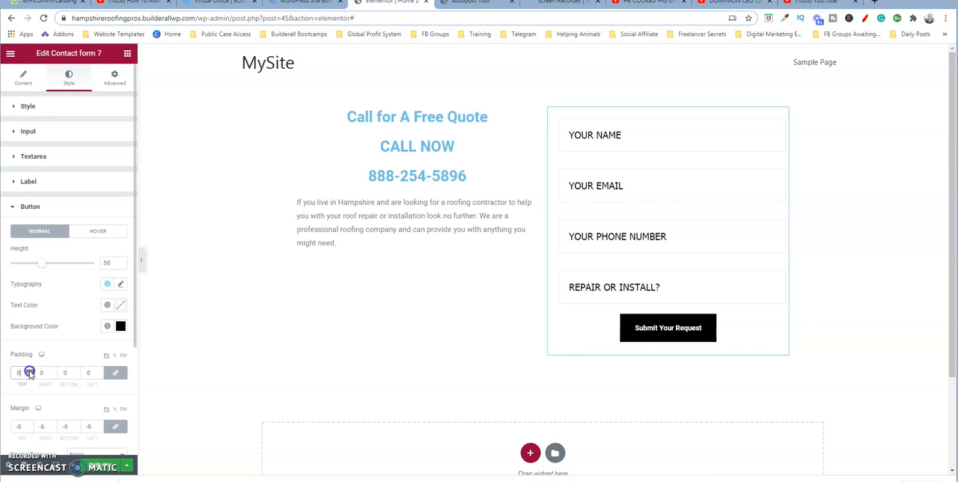
pyautogui.click(30, 372)
pyautogui.click(28, 377)
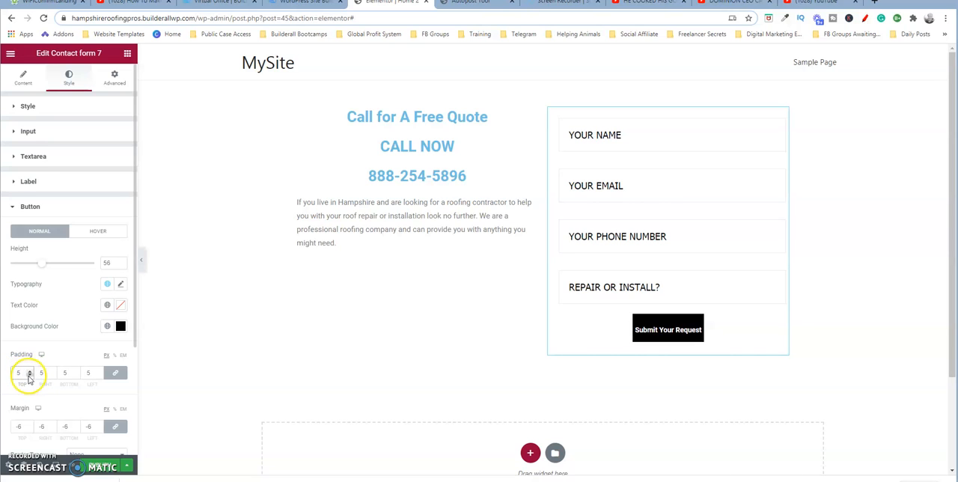
pyautogui.click(29, 376)
pyautogui.click(29, 376)
pyautogui.click(29, 376)
pyautogui.click(30, 376)
pyautogui.click(29, 376)
pyautogui.click(29, 376)
pyautogui.click(29, 376)
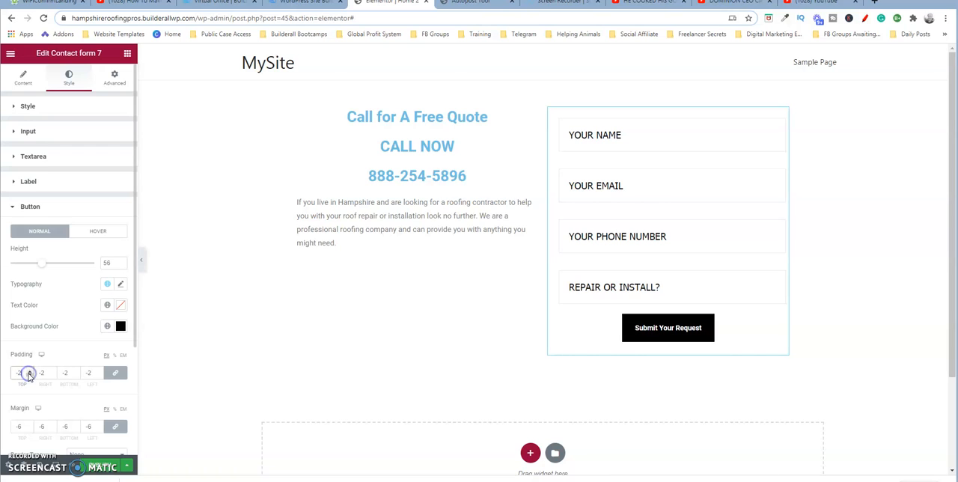
# - Set the submit button's margin to 11 on all sides
pyautogui.click(29, 424)
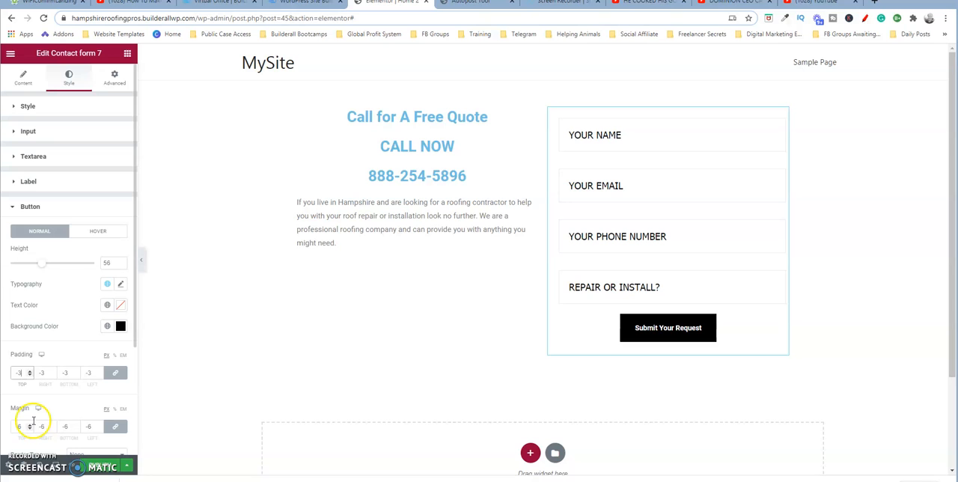
pyautogui.click(30, 424)
pyautogui.click(29, 424)
pyautogui.click(30, 424)
pyautogui.click(29, 424)
pyautogui.click(29, 425)
pyautogui.click(29, 424)
pyautogui.click(30, 425)
pyautogui.click(30, 424)
pyautogui.click(30, 426)
pyautogui.click(30, 425)
pyautogui.click(30, 425)
pyautogui.click(30, 425)
pyautogui.click(30, 425)
pyautogui.click(29, 425)
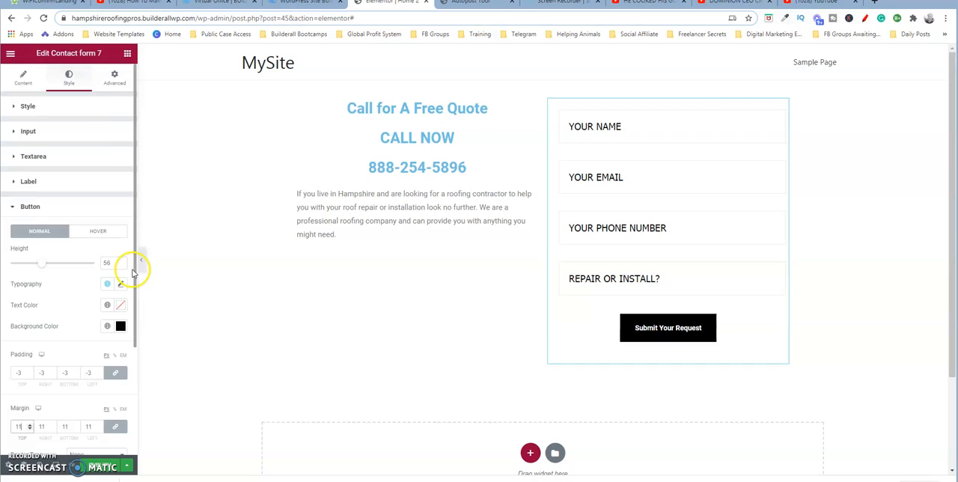
# - Give the submit button a solid border with a width of 8 on all sides
pyautogui.scroll(-2, 135, 268)
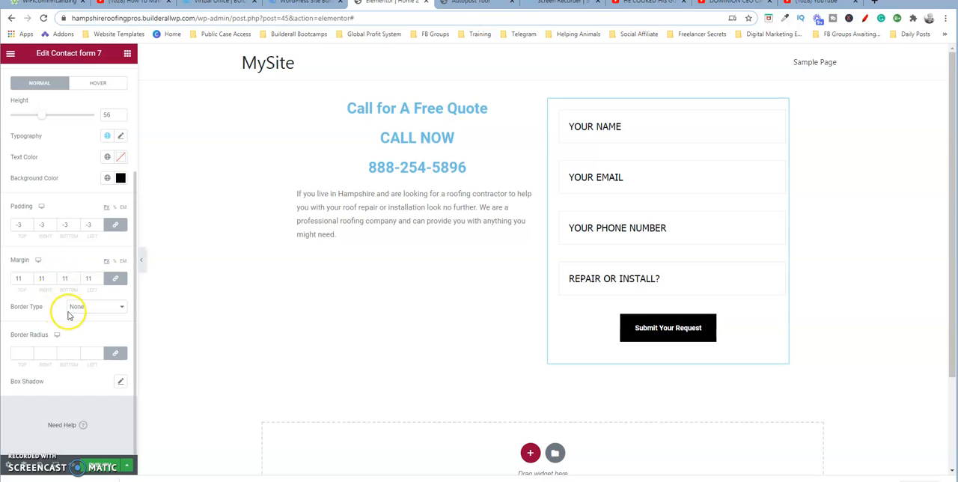
pyautogui.click(116, 308)
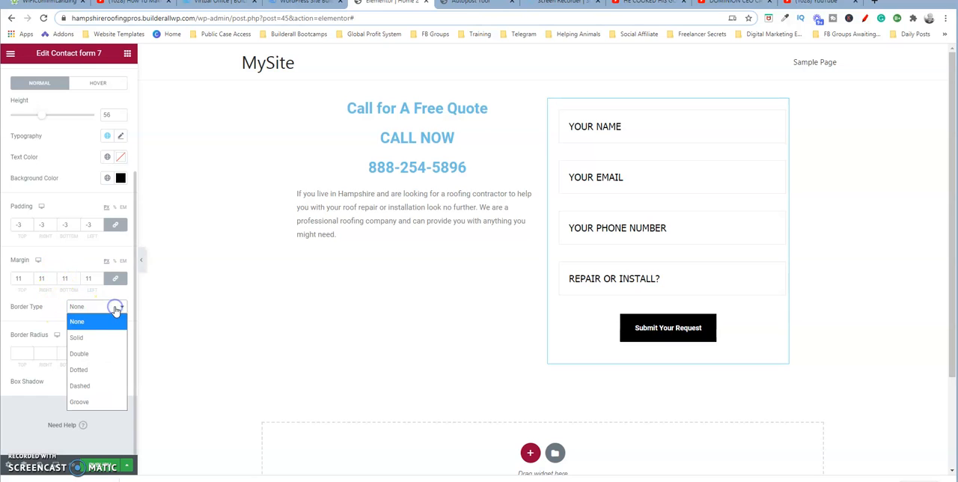
pyautogui.click(95, 337)
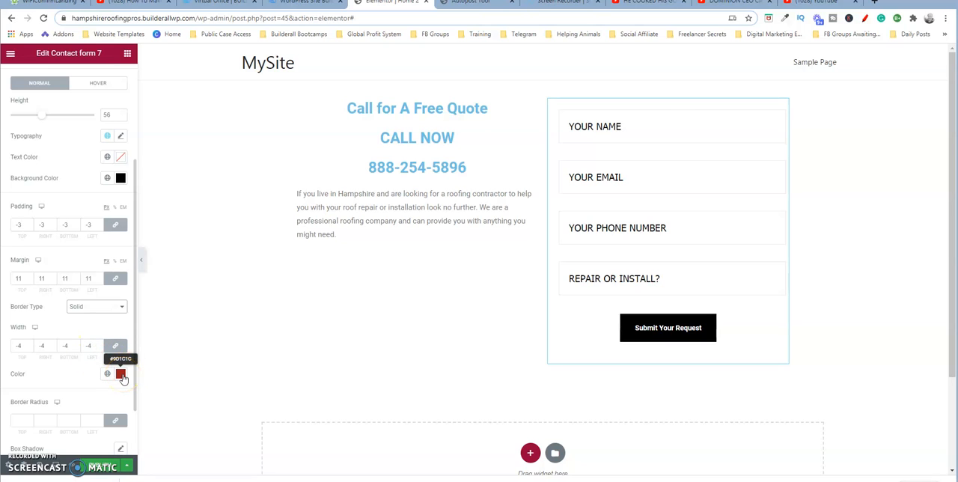
pyautogui.click(30, 345)
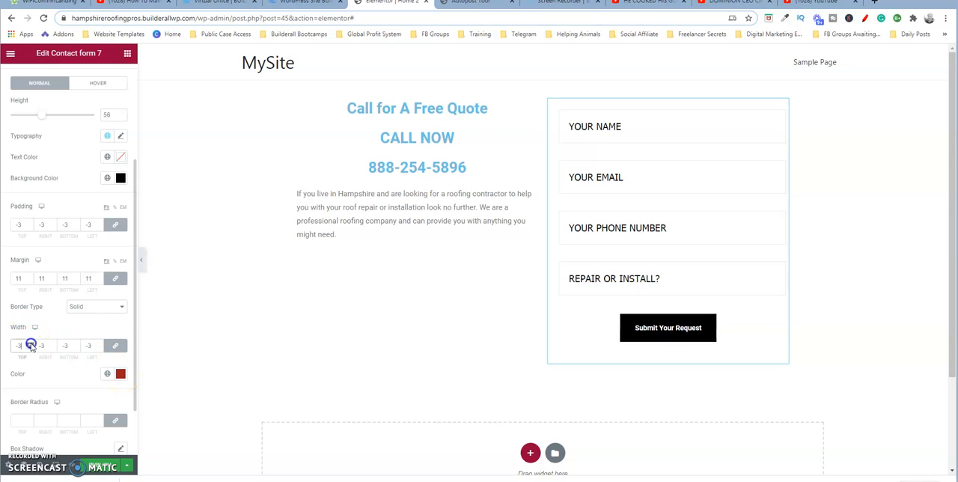
pyautogui.click(30, 345)
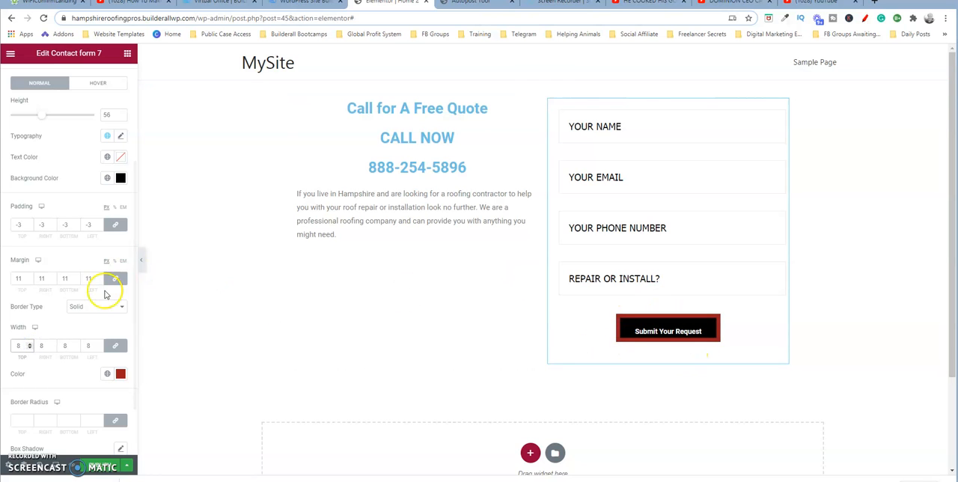
# - Set the submit button's border width to 0 and its border radius to 17 on all sides
pyautogui.click(30, 349)
pyautogui.click(30, 349)
pyautogui.click(30, 349)
pyautogui.click(30, 349)
pyautogui.click(30, 349)
pyautogui.click(30, 348)
pyautogui.click(30, 349)
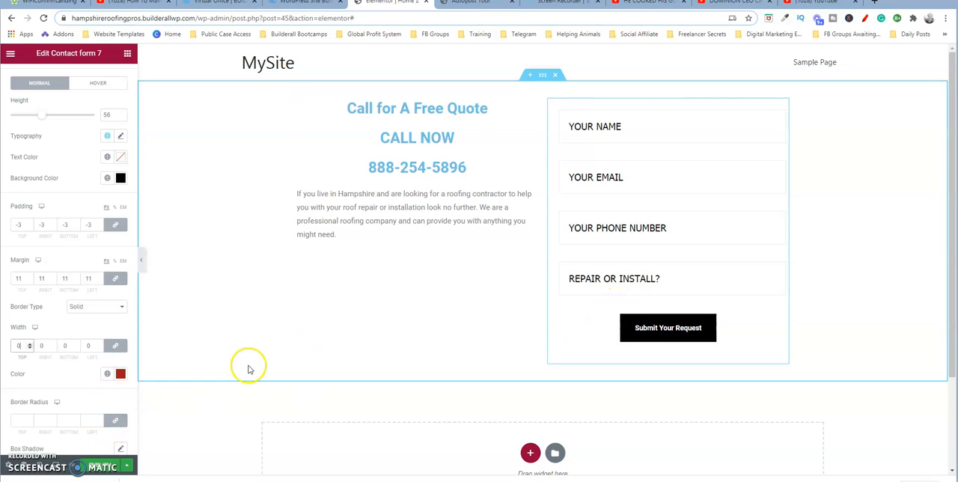
pyautogui.click(30, 421)
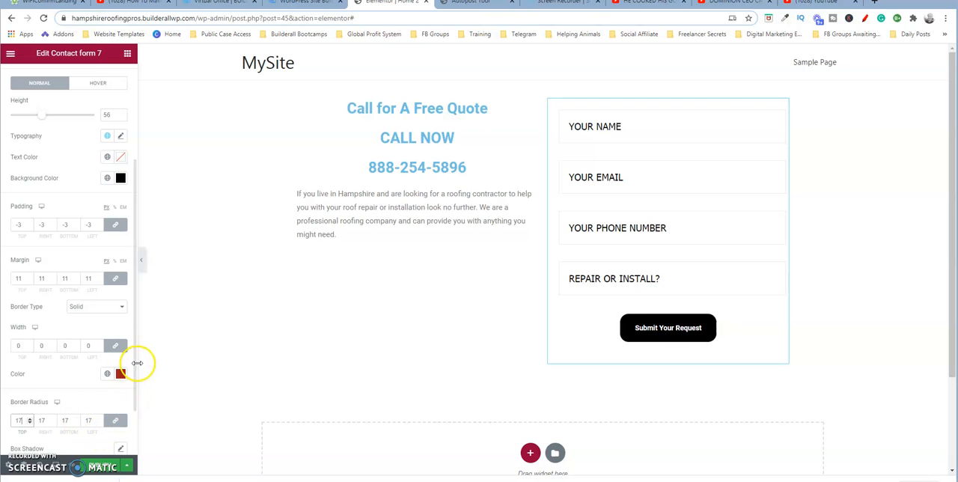
# - Add a box shadow to the submit button with horizontal 4, vertical 6, blur 6 and spread -31
pyautogui.scroll(-1, 134, 371)
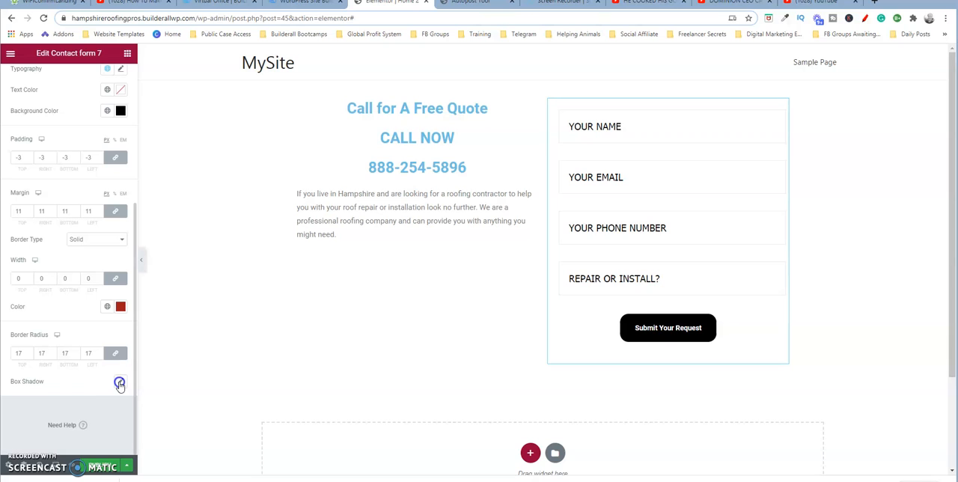
pyautogui.click(119, 384)
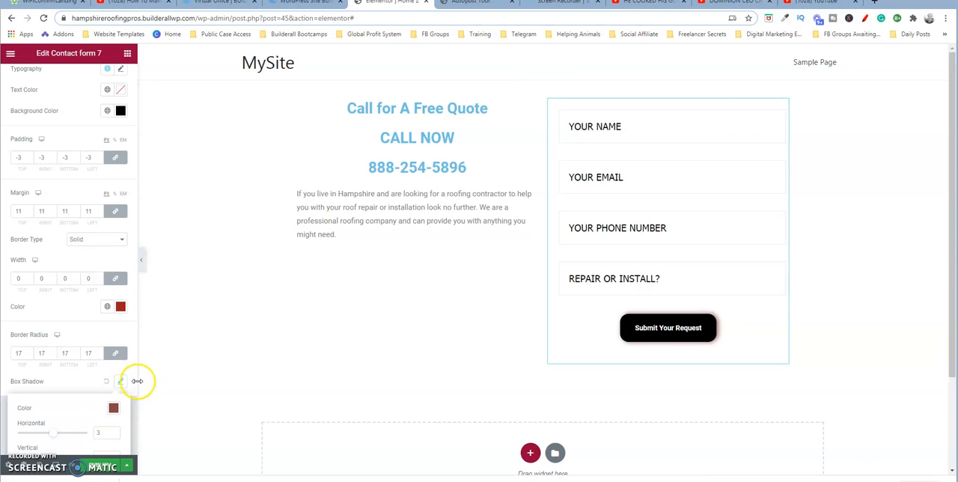
pyautogui.moveTo(136, 381); pyautogui.dragTo(137, 433)
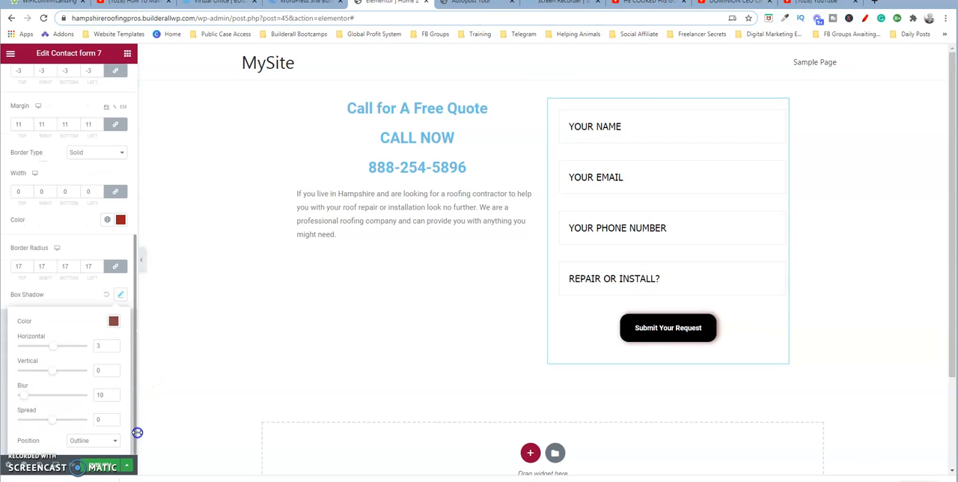
pyautogui.click(138, 444)
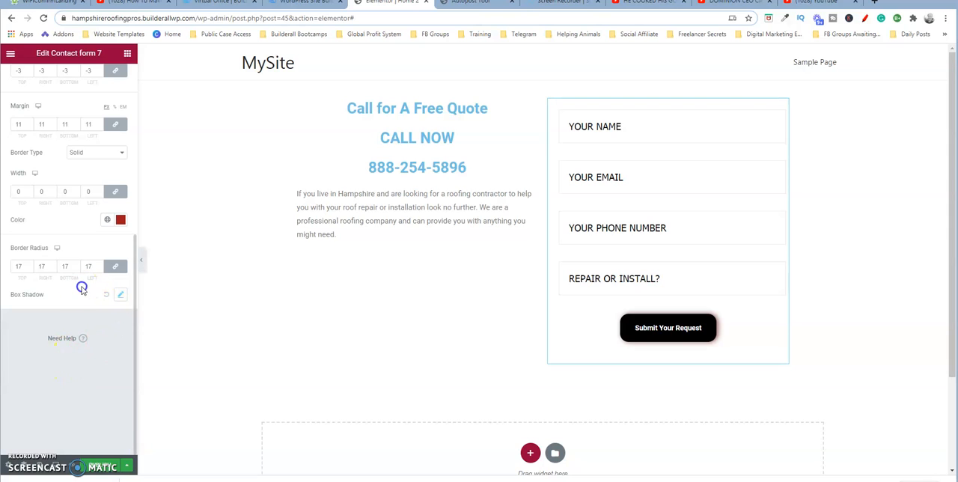
pyautogui.click(117, 295)
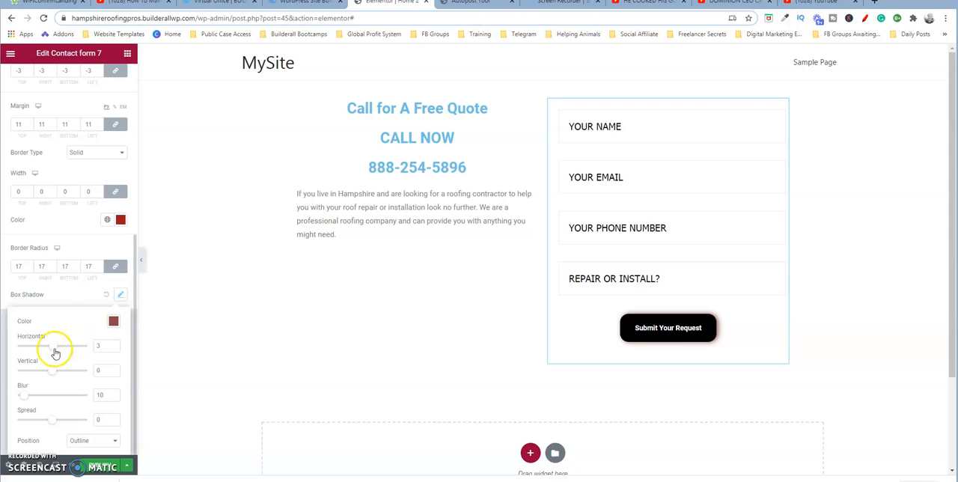
pyautogui.moveTo(54, 350); pyautogui.dragTo(54, 372)
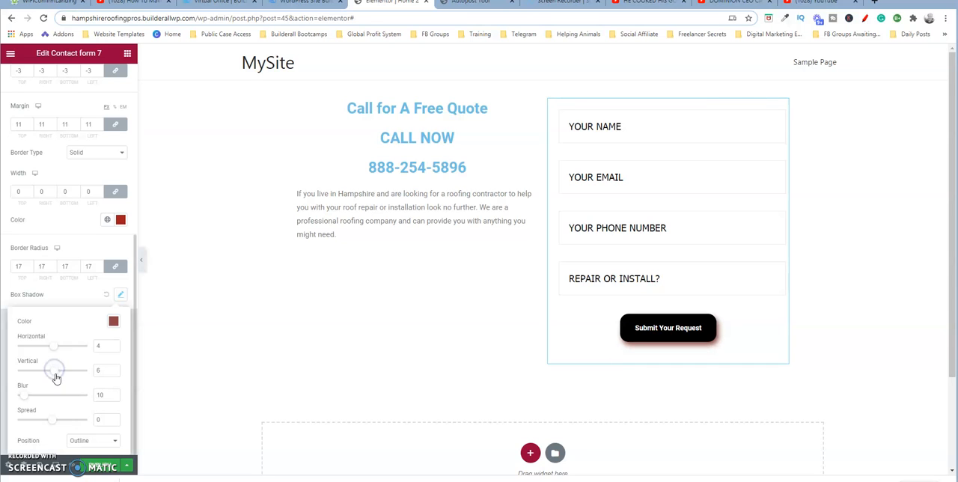
pyautogui.moveTo(25, 398); pyautogui.dragTo(41, 422)
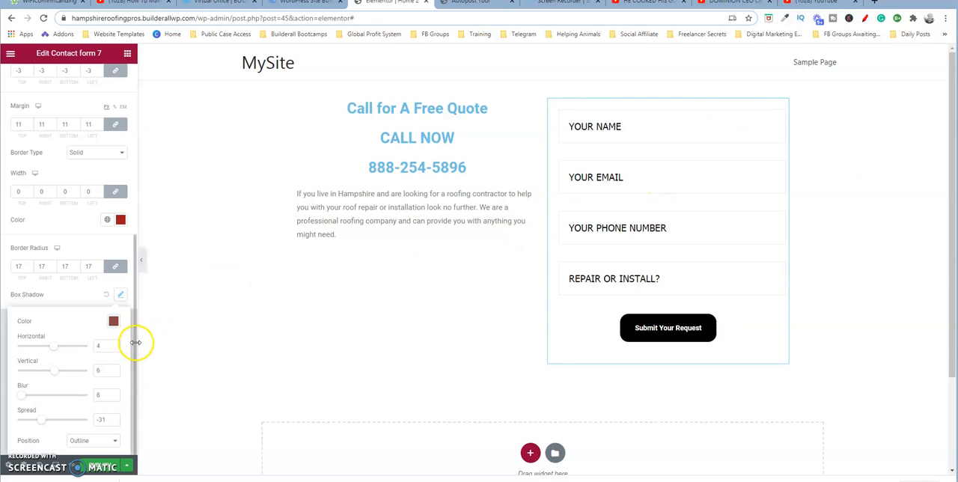
# - Open the submit button's hover-state style settings
pyautogui.moveTo(136, 343); pyautogui.dragTo(134, 200)
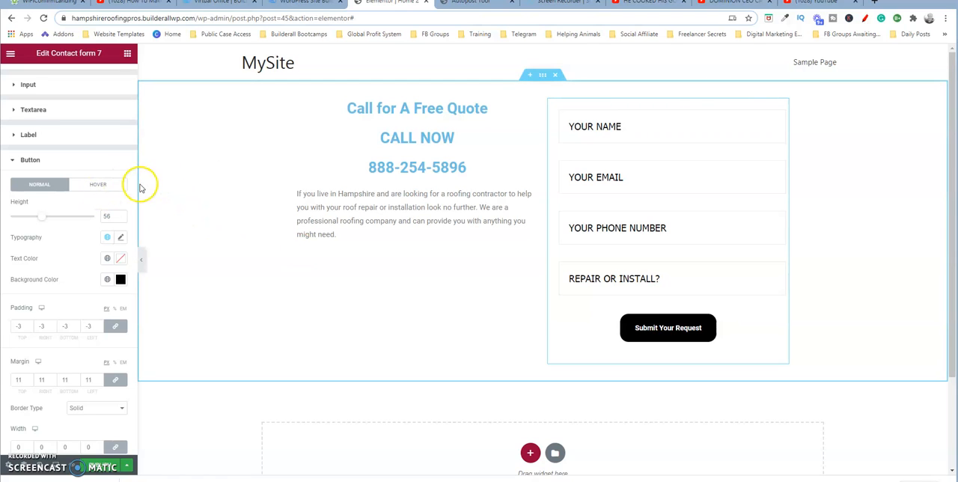
pyautogui.click(117, 184)
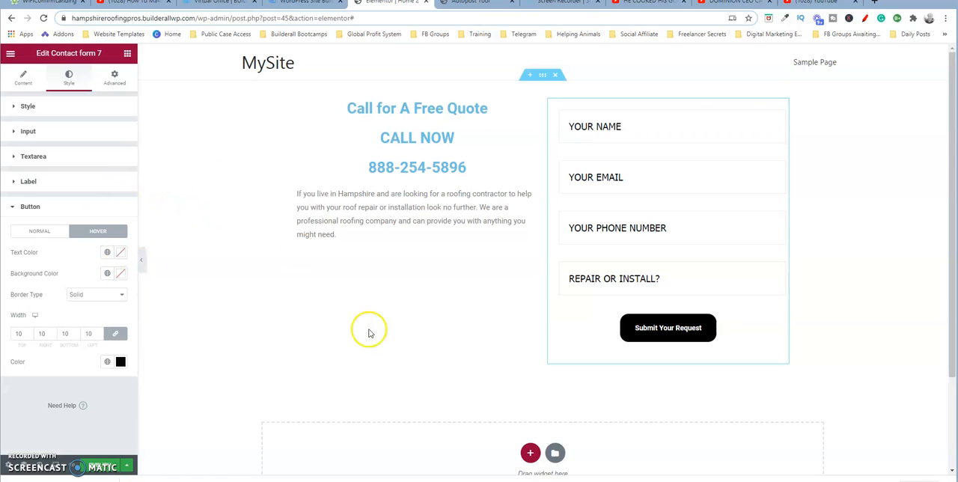